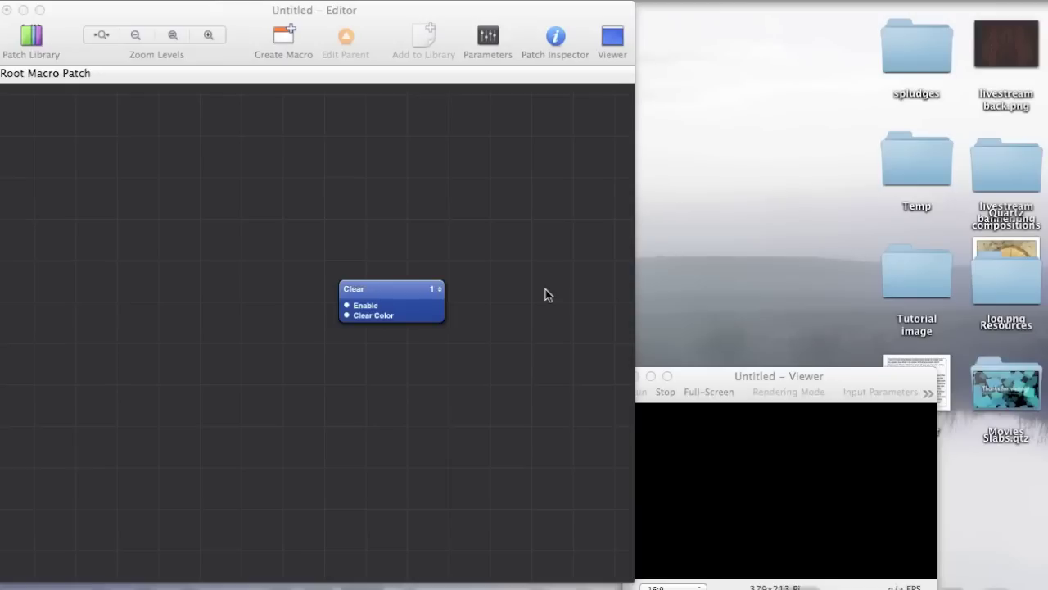
- Add a Sprite patch to the composition from the Patch Library
{"action": "scroll", "coordinate": [544, 288], "scroll_direction": "down", "scroll_amount": 2}
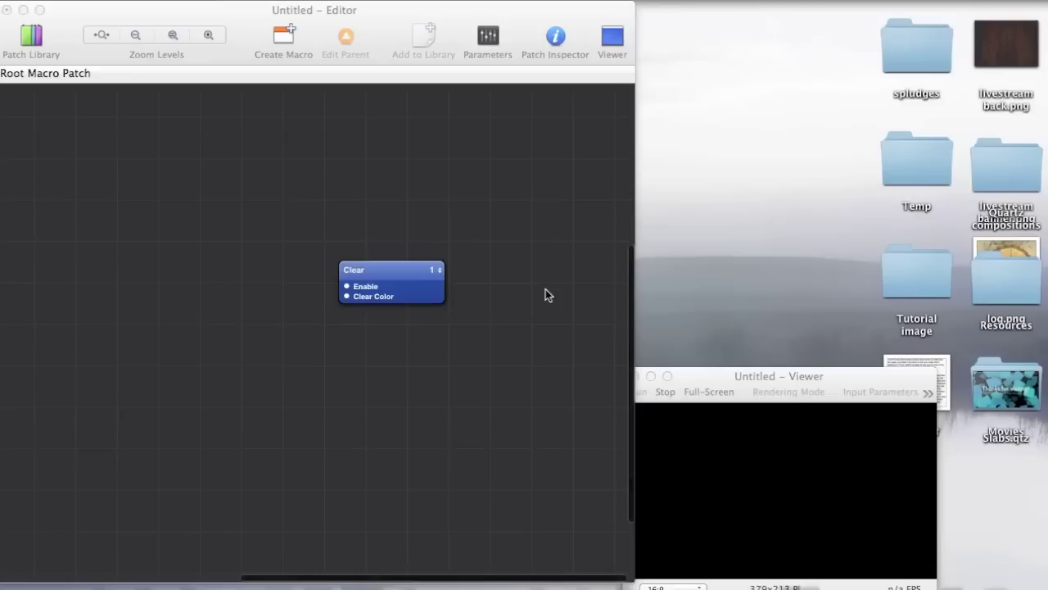
{"action": "left_click", "coordinate": [35, 36]}
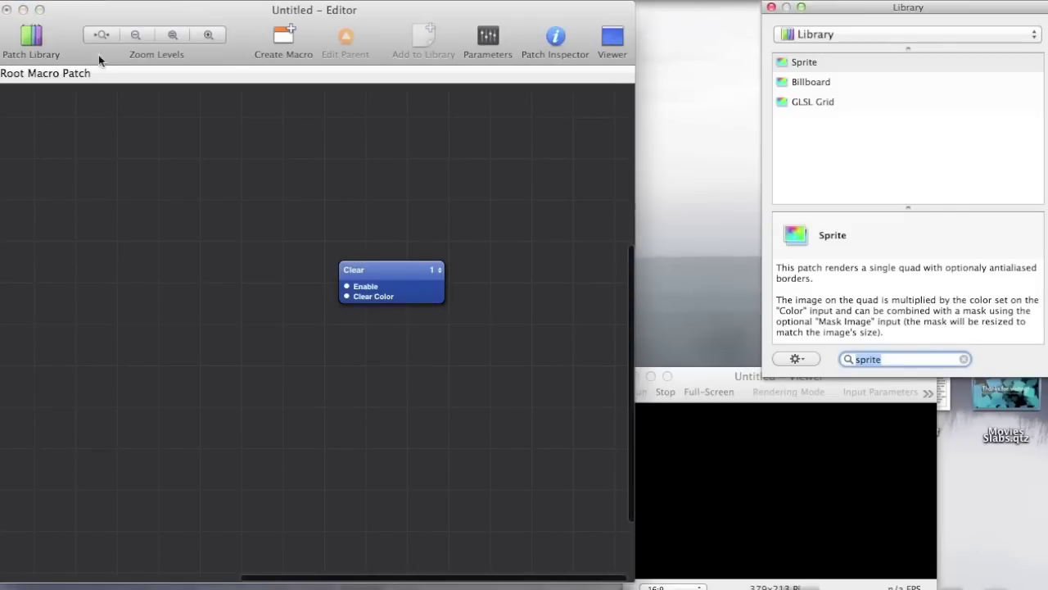
{"action": "left_click", "coordinate": [812, 62]}
{"action": "key", "text": "super+a"}
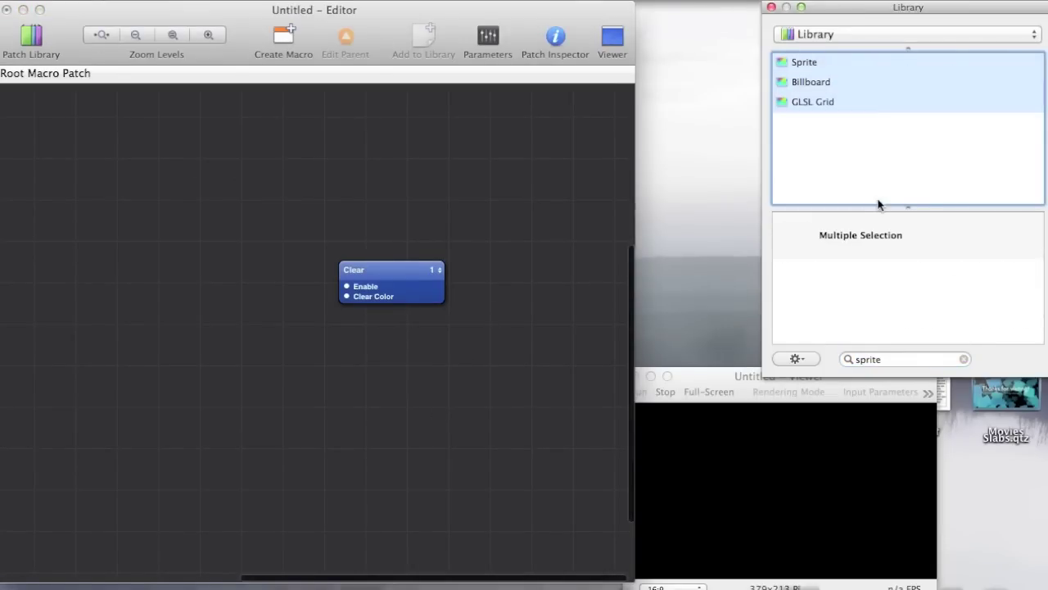
{"action": "left_click", "coordinate": [877, 200]}
{"action": "left_click_drag", "start_coordinate": [819, 70], "coordinate": [439, 418]}
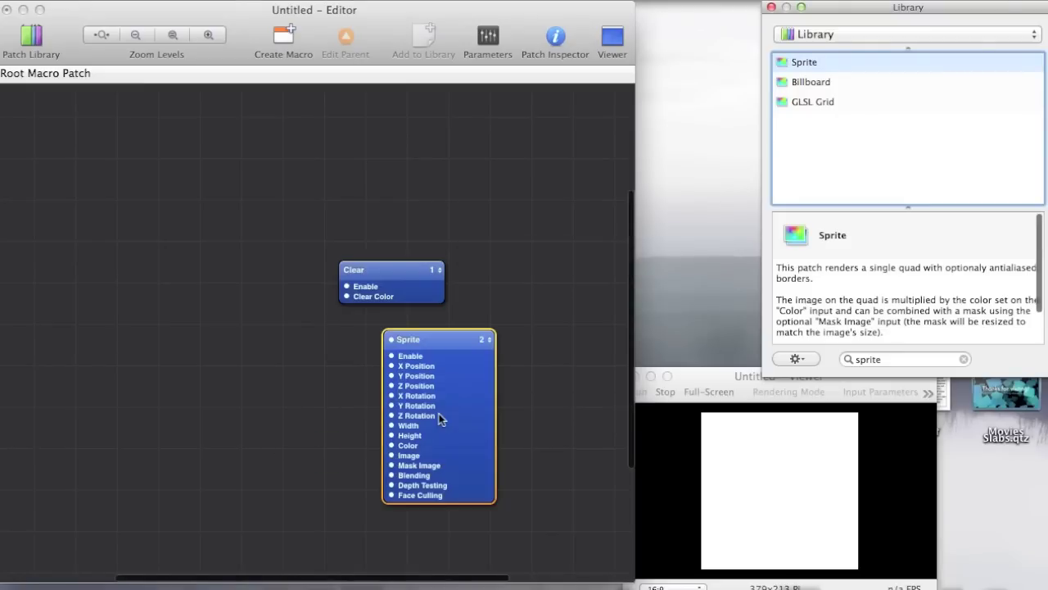
- Bring log.png from the desktop into the composition and place it beside the Sprite
{"action": "left_click_drag", "start_coordinate": [995, 10], "coordinate": [770, 10]}
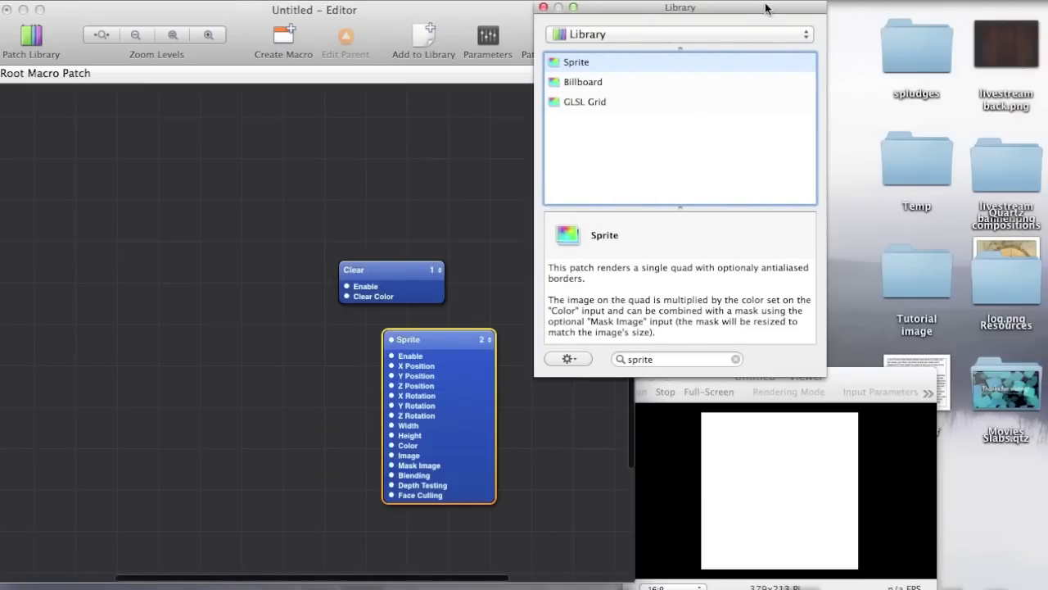
{"action": "left_click_drag", "start_coordinate": [1016, 246], "coordinate": [235, 367]}
{"action": "left_click", "coordinate": [855, 292]}
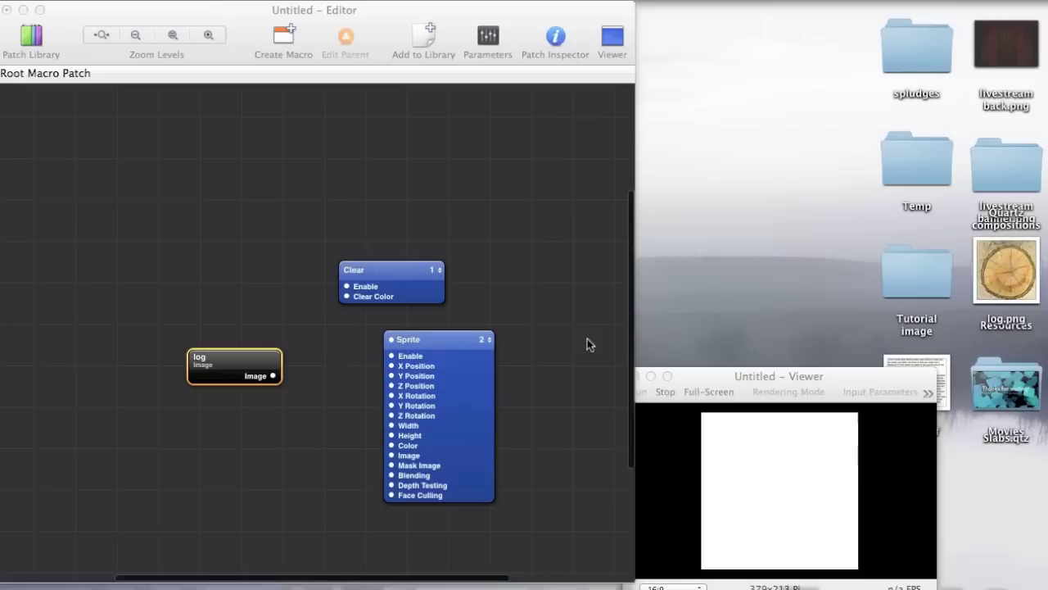
{"action": "left_click", "coordinate": [320, 359]}
{"action": "left_click_drag", "start_coordinate": [277, 382], "coordinate": [390, 457]}
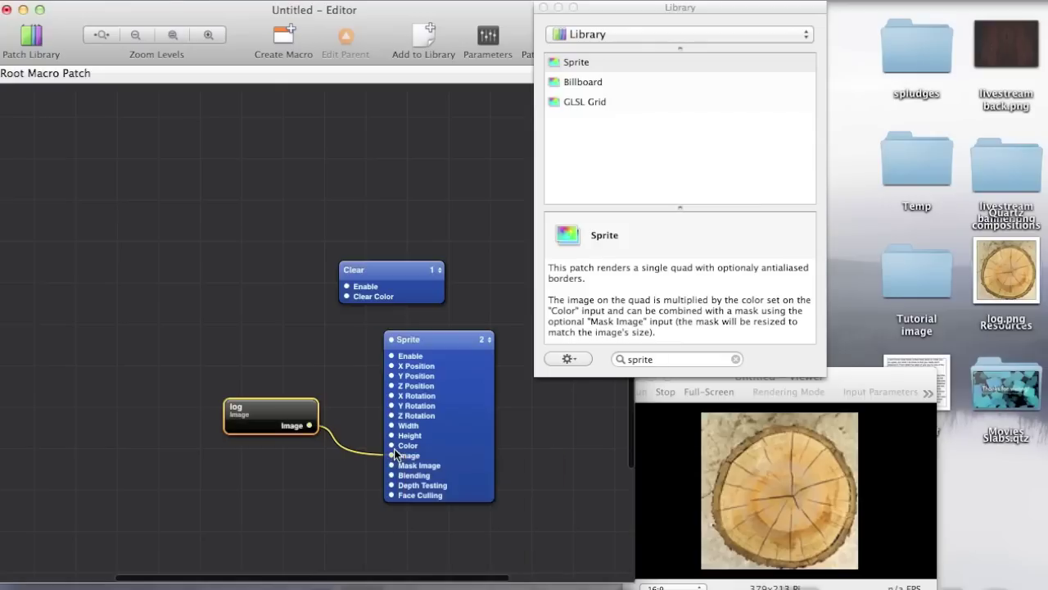
- Set the Sprite patch's Width and Height to 0.5 in the Patch Inspector
{"action": "left_click", "coordinate": [481, 414]}
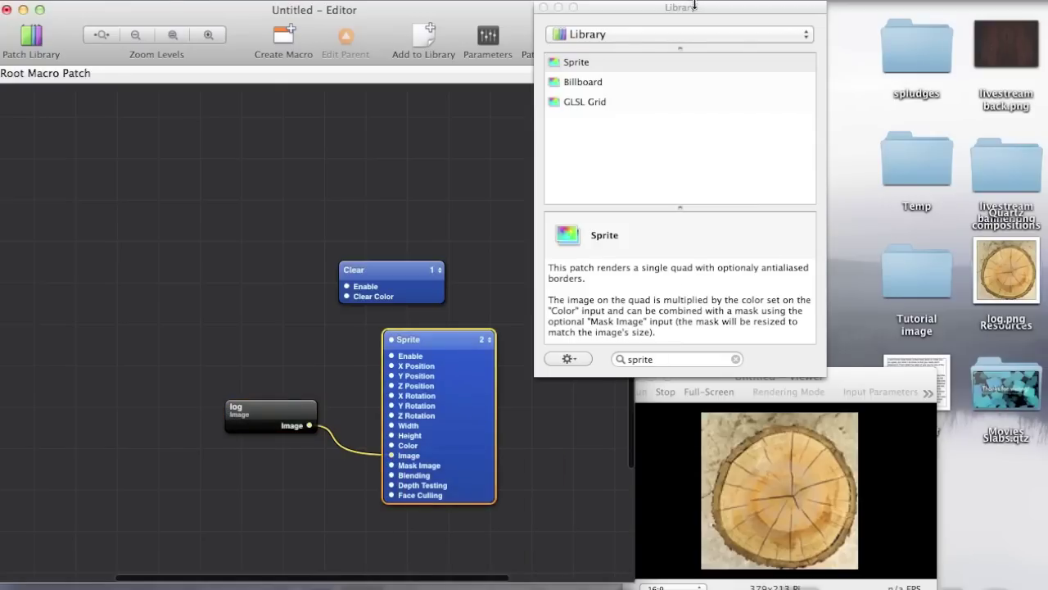
{"action": "left_click_drag", "start_coordinate": [693, 4], "coordinate": [931, 4]}
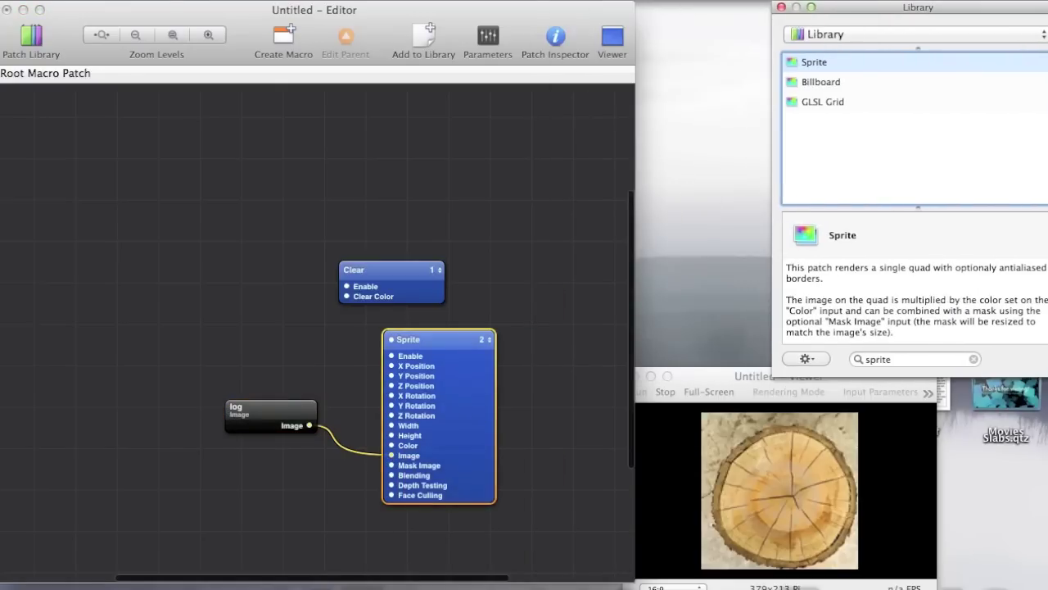
{"action": "left_click", "coordinate": [559, 36]}
{"action": "left_click", "coordinate": [799, 206]}
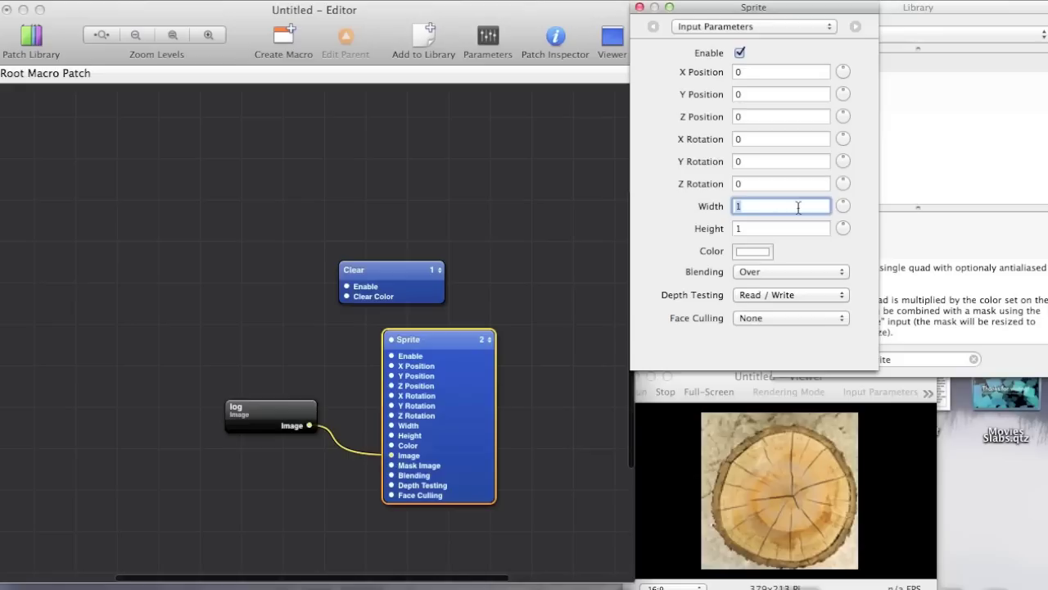
{"action": "type", "text": "0.5"}
{"action": "key", "text": "Tab"}
{"action": "type", "text": "0.5"}
{"action": "key", "text": "Return"}
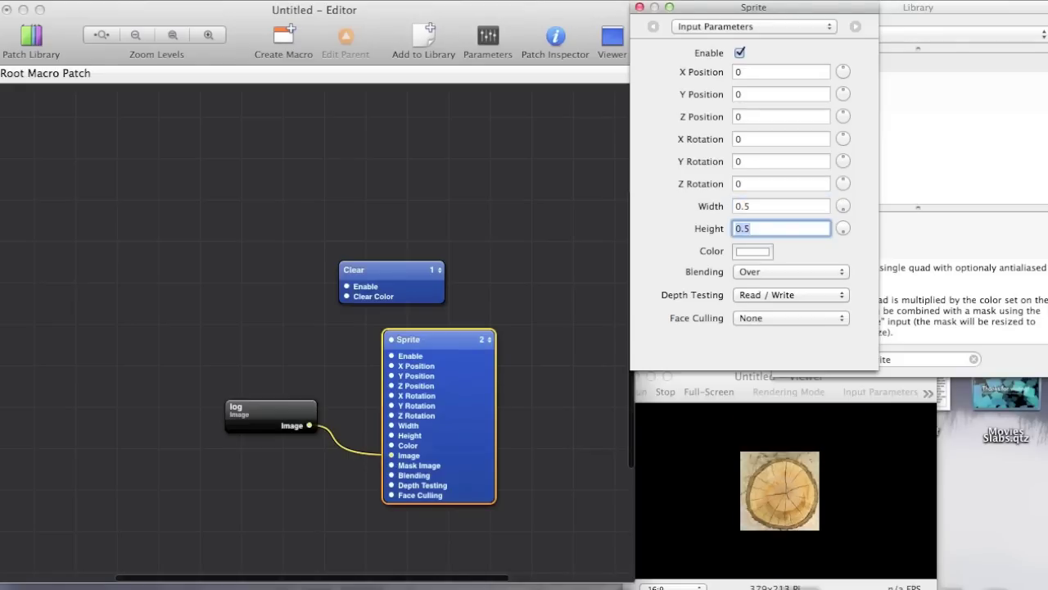
{"action": "left_click", "coordinate": [569, 197]}
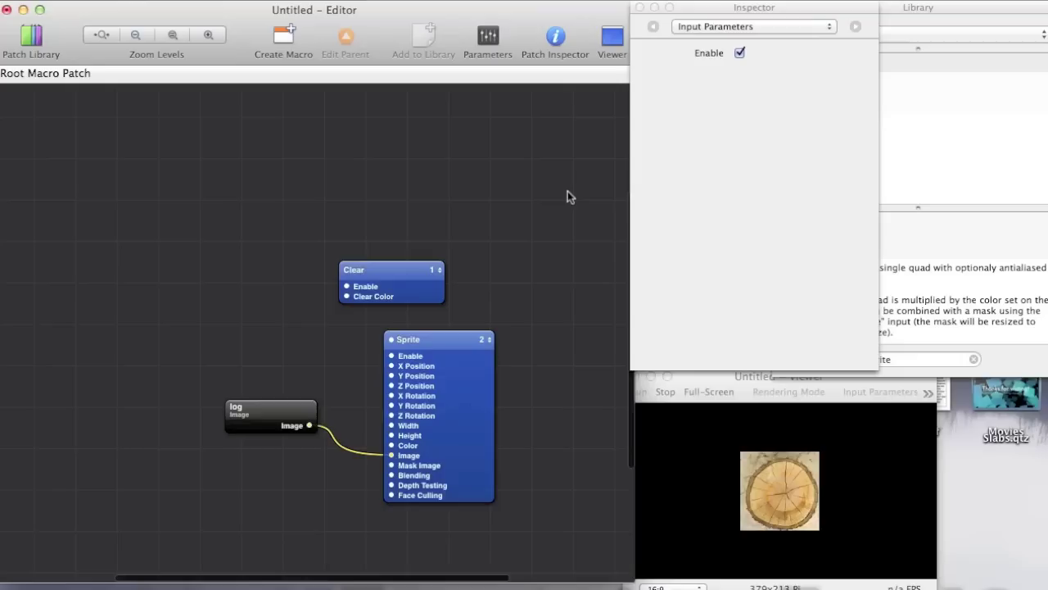
- Add a Patch Time patch via a 'patch time' library search and move it left
{"action": "key", "text": "super+Return"}
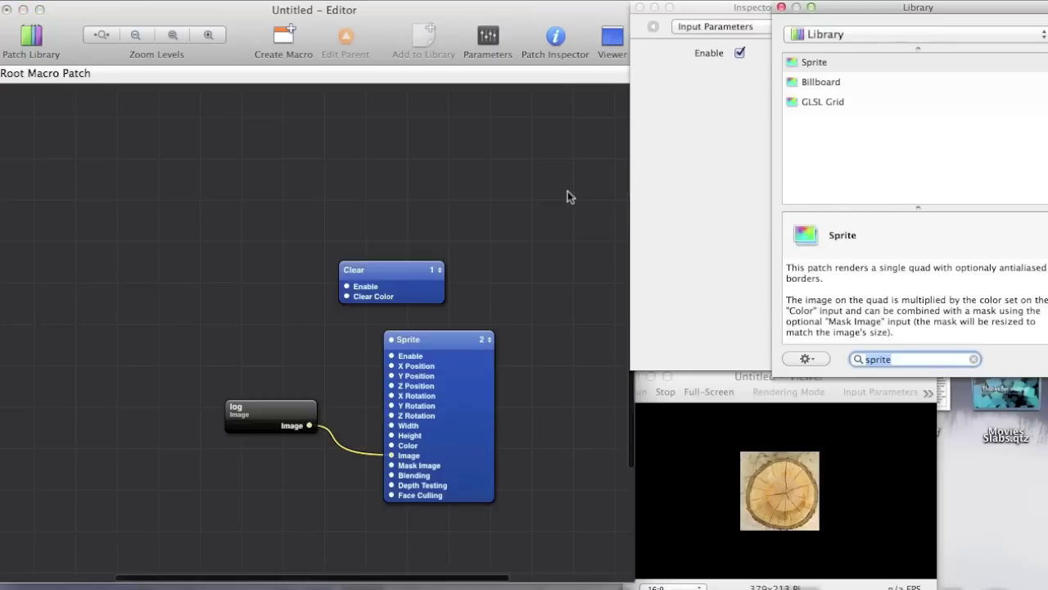
{"action": "type", "text": "patch ti"}
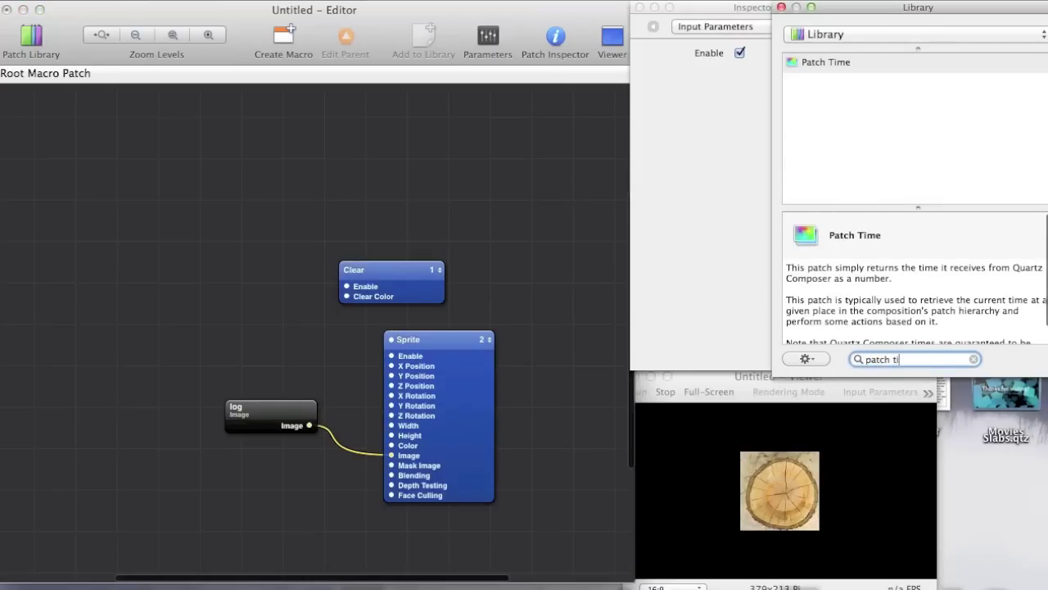
{"action": "type", "text": "me"}
{"action": "key", "text": "Return"}
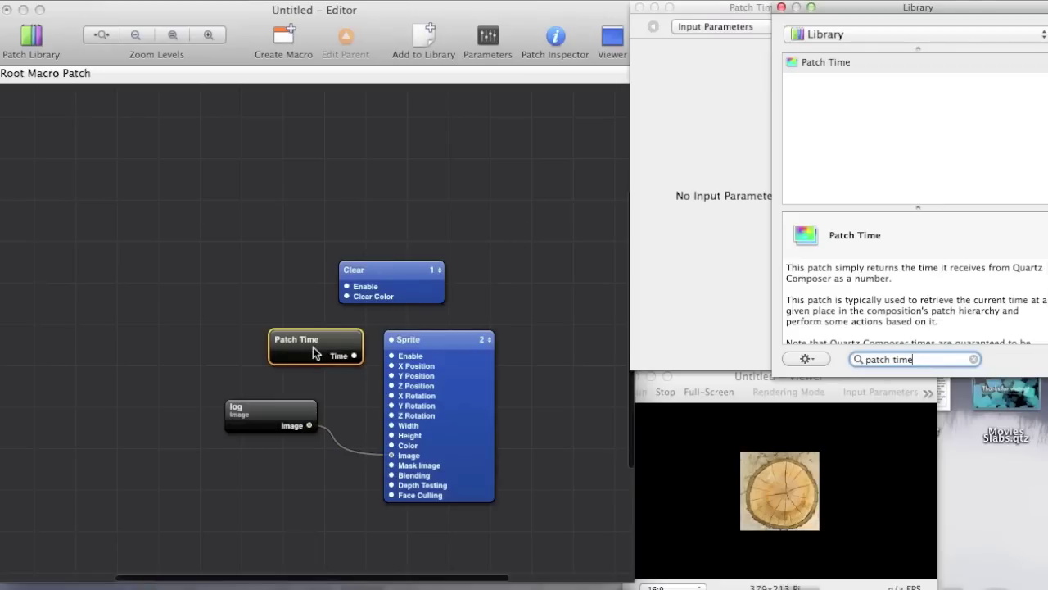
{"action": "mouse_move", "coordinate": [314, 352]}
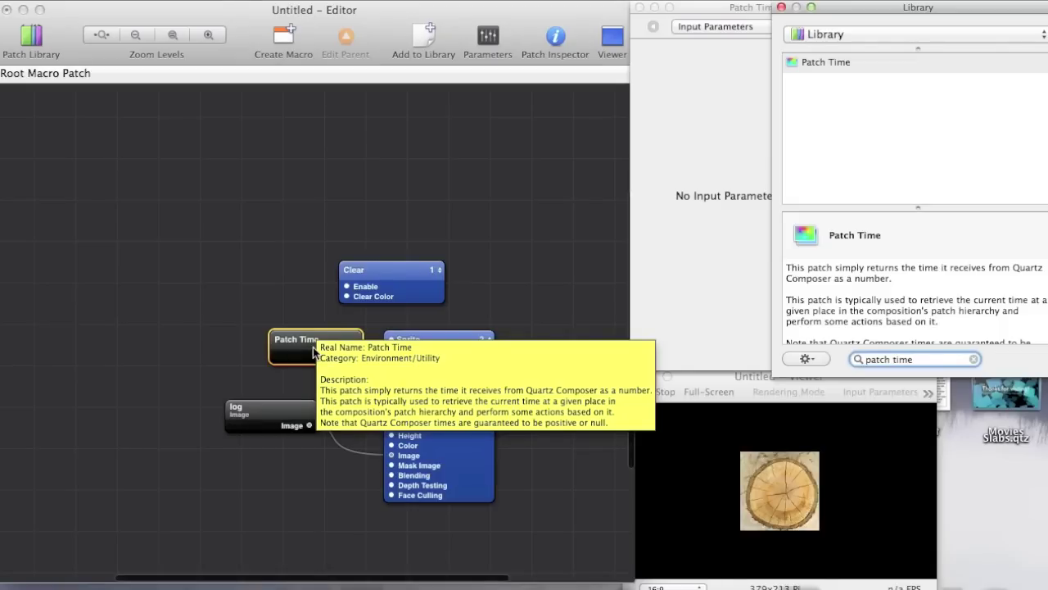
{"action": "left_click_drag", "start_coordinate": [314, 353], "coordinate": [100, 331]}
{"action": "left_click", "coordinate": [245, 323]}
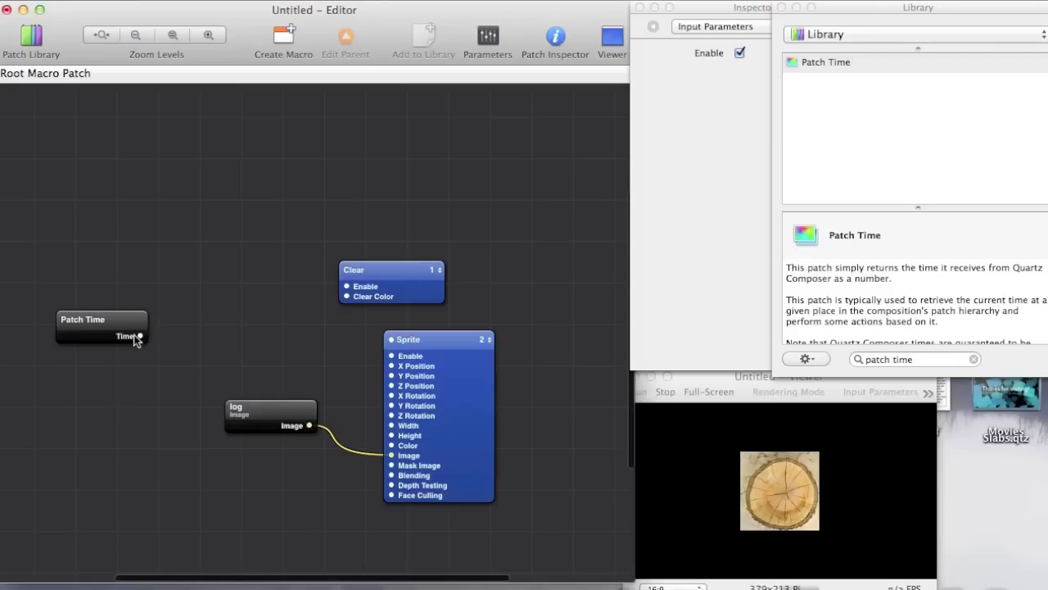
- Connect Patch Time's Time output to the Sprite's Z Rotation input
{"action": "left_click_drag", "start_coordinate": [140, 337], "coordinate": [391, 414]}
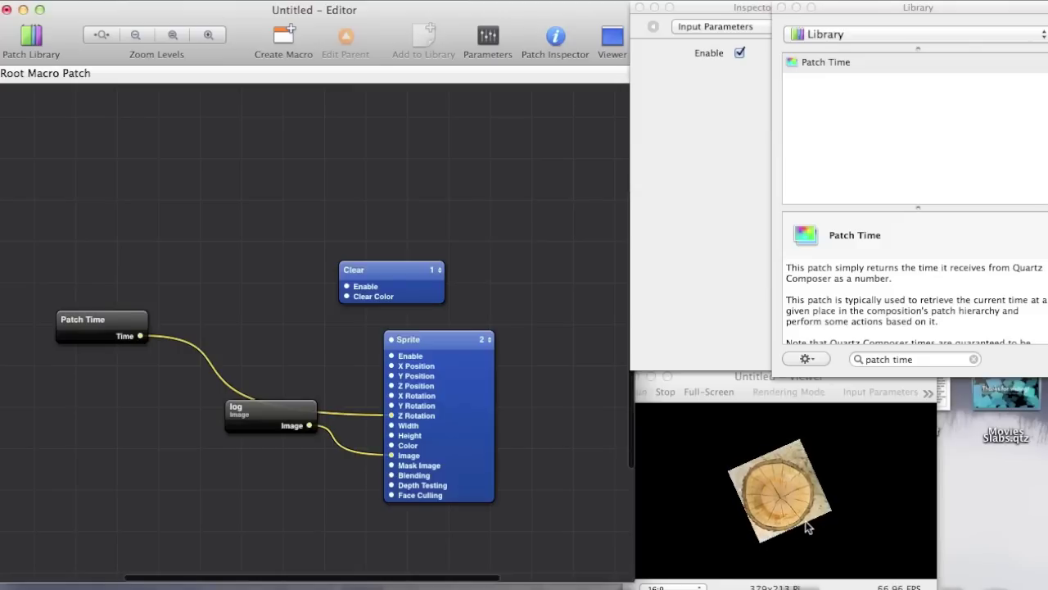
- Add a Math patch from a 'math' library search and set its operation to multiply
{"action": "left_click", "coordinate": [909, 359]}
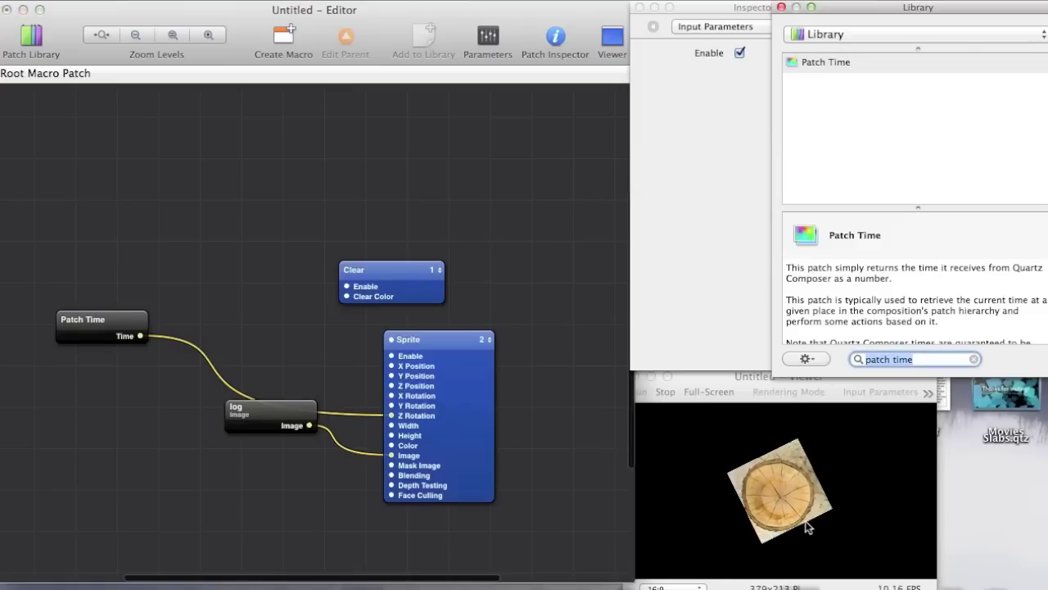
{"action": "type", "text": "math"}
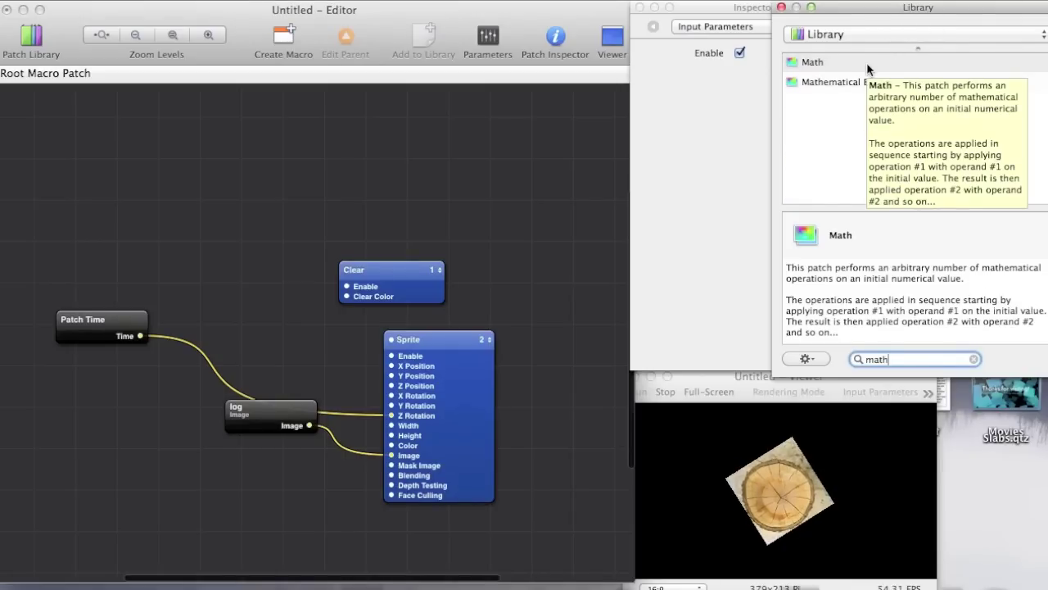
{"action": "left_click_drag", "start_coordinate": [866, 62], "coordinate": [283, 355]}
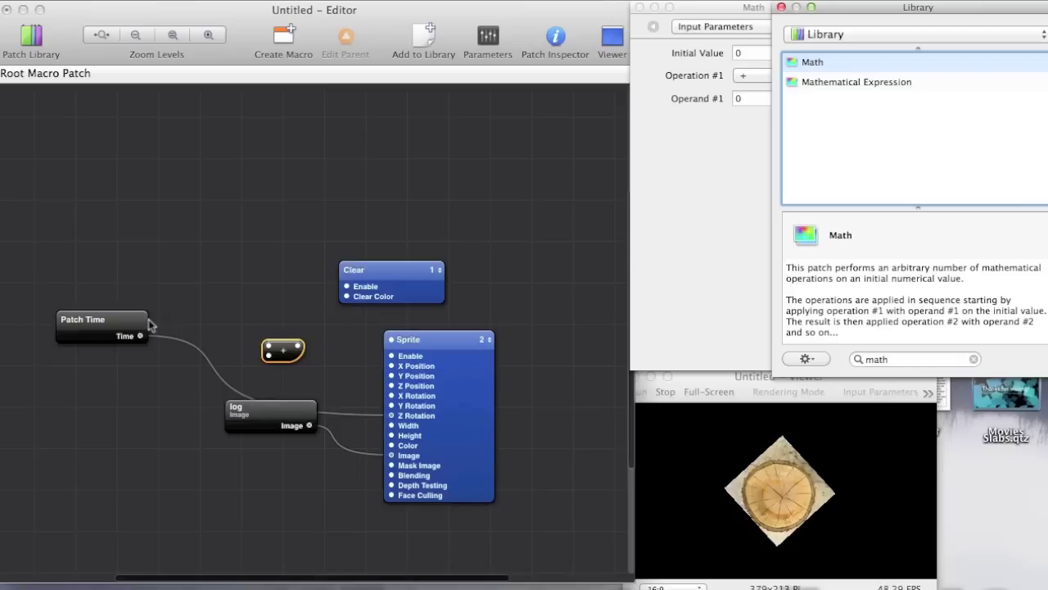
{"action": "left_click", "coordinate": [745, 75]}
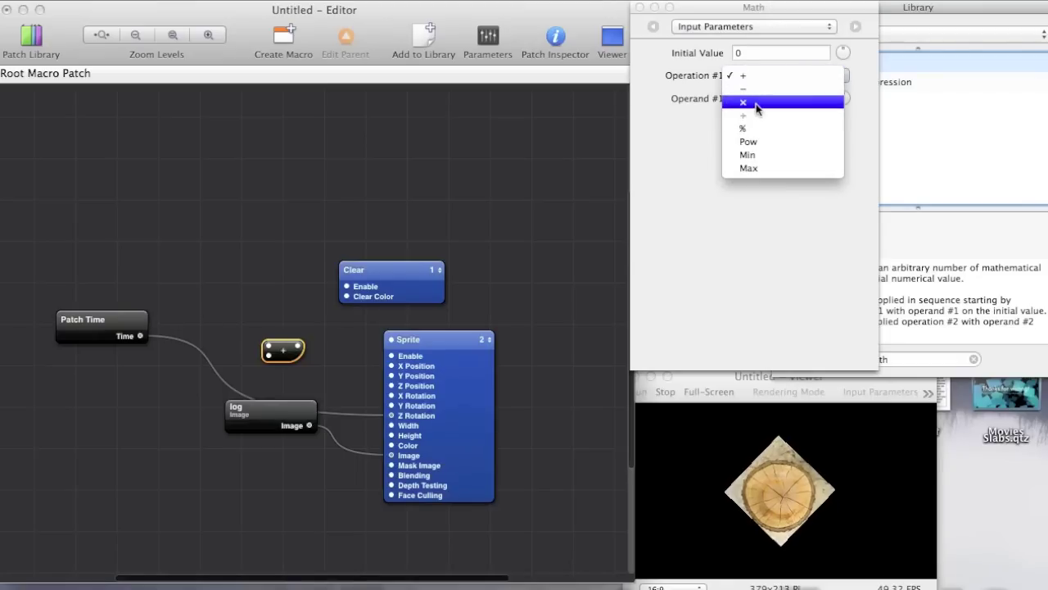
{"action": "left_click", "coordinate": [749, 103]}
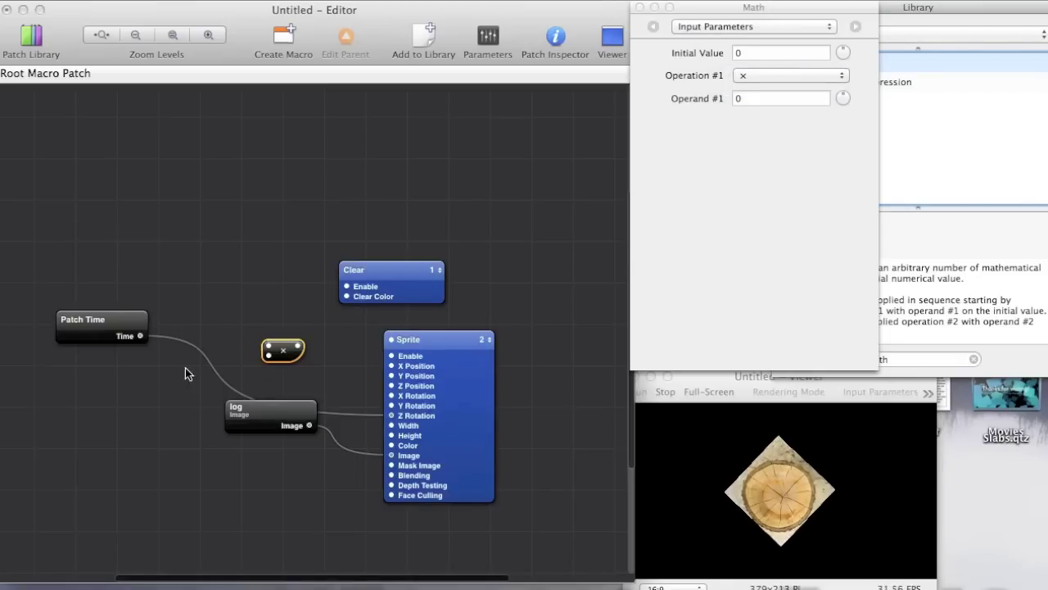
- Feed Patch Time into the Math patch, set Operand #1 to 10, and route it to Z Rotation
{"action": "left_click", "coordinate": [139, 338]}
{"action": "left_click_drag", "start_coordinate": [139, 337], "coordinate": [268, 347]}
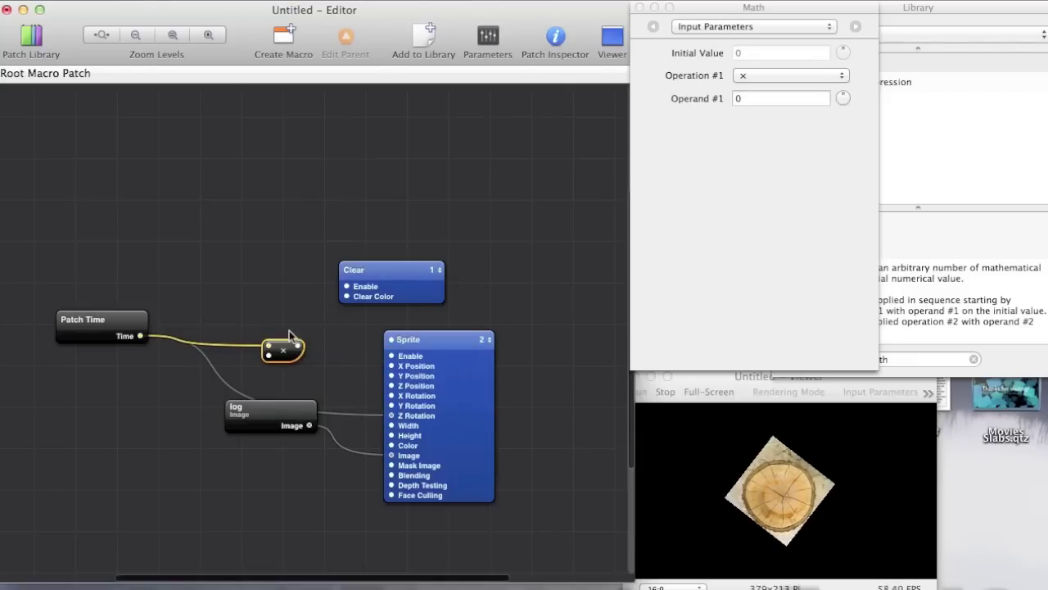
{"action": "left_click", "coordinate": [805, 98]}
{"action": "left_click", "coordinate": [805, 98]}
{"action": "key", "text": "BackSpace"}
{"action": "type", "text": "10"}
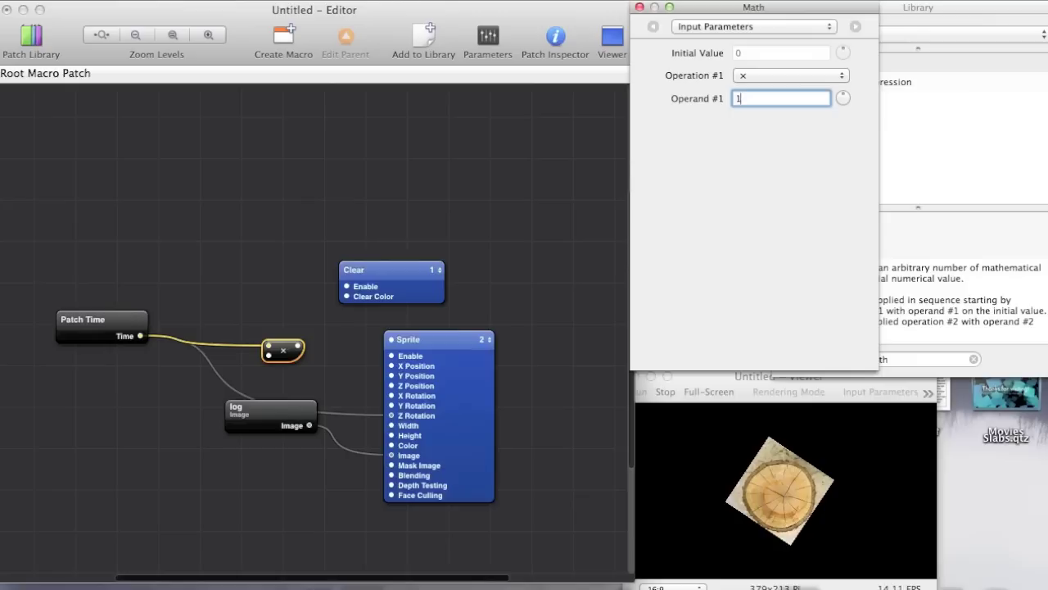
{"action": "left_click", "coordinate": [318, 229]}
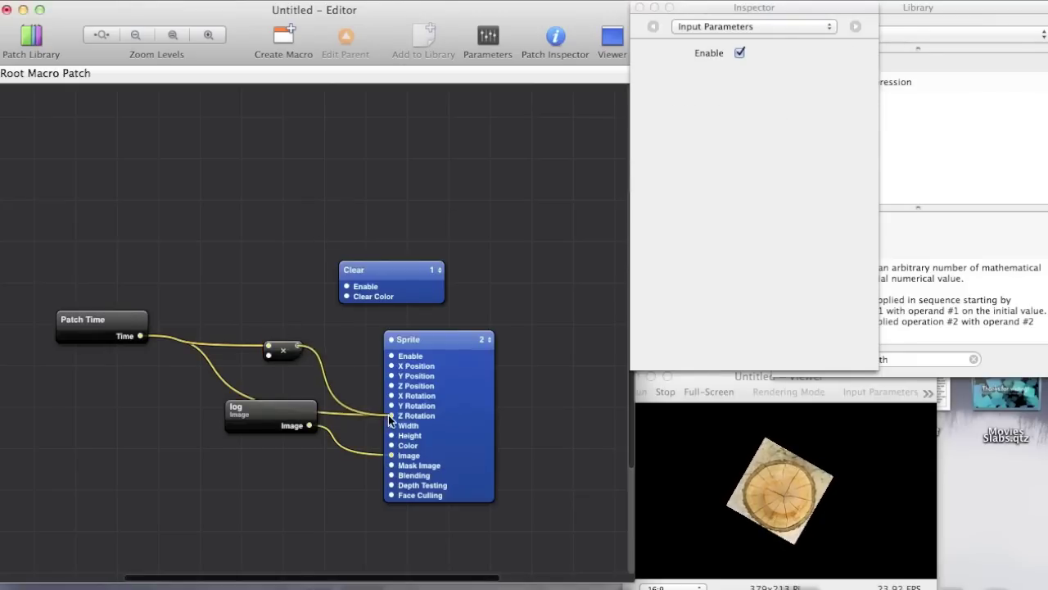
{"action": "left_click_drag", "start_coordinate": [392, 414], "coordinate": [391, 414]}
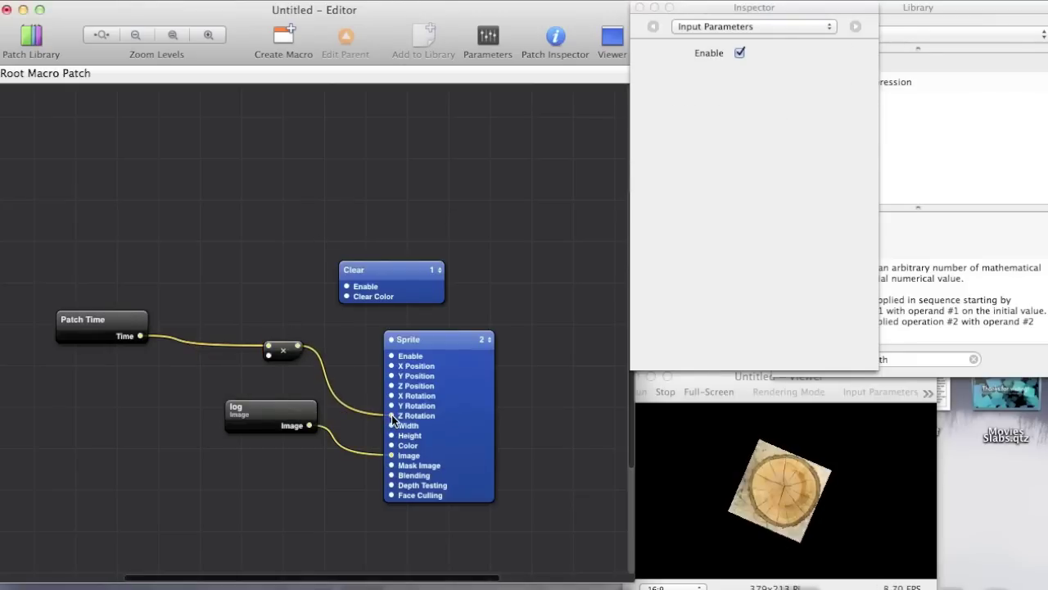
- Change the multiply patch's Operand #1 to 100
{"action": "left_click", "coordinate": [293, 356]}
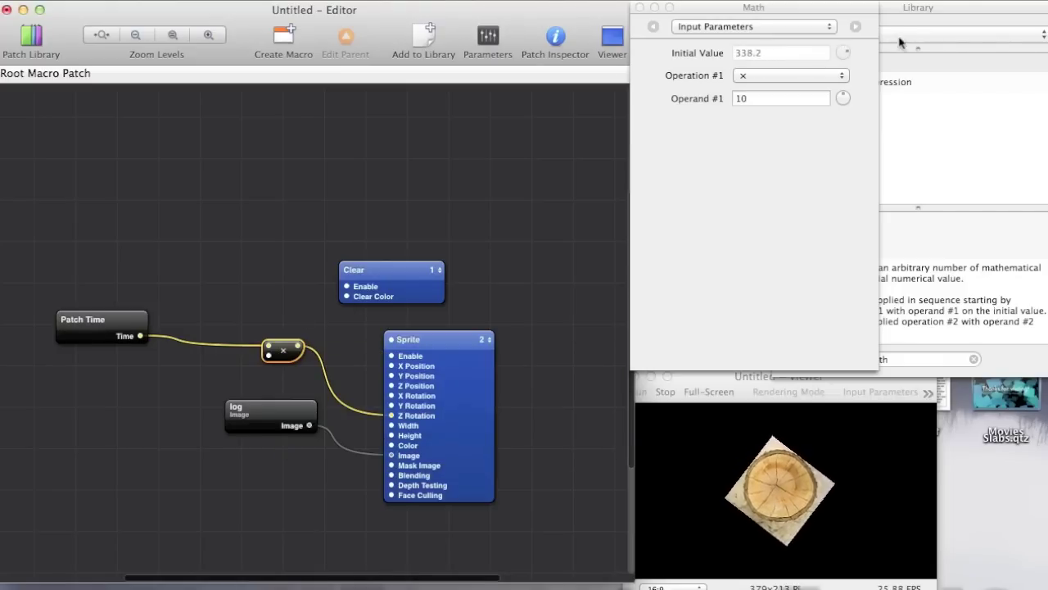
{"action": "left_click", "coordinate": [796, 99]}
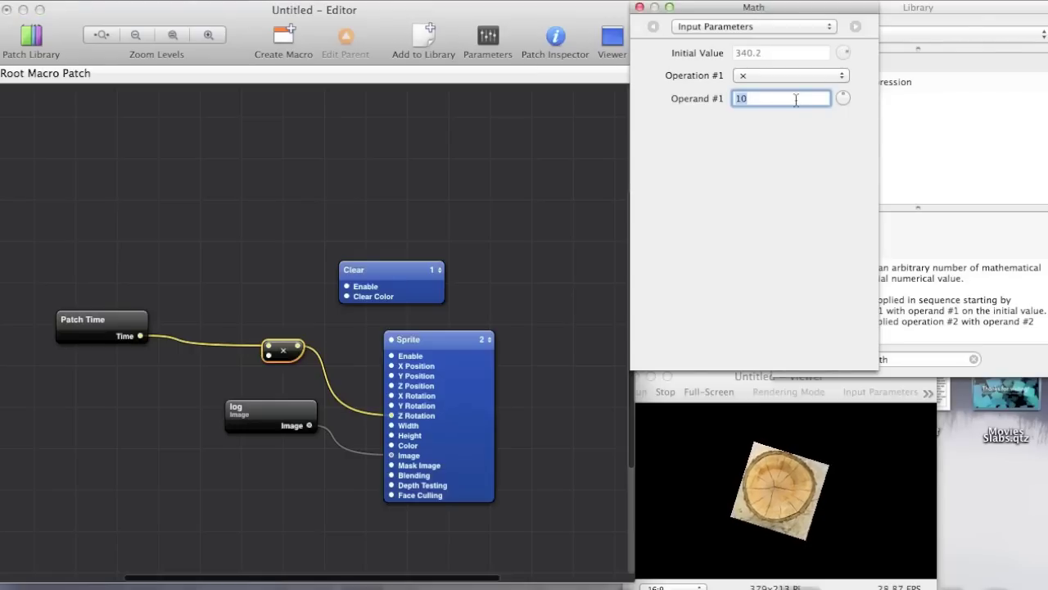
{"action": "key", "text": "BackSpace"}
{"action": "type", "text": "100"}
{"action": "key", "text": "Return"}
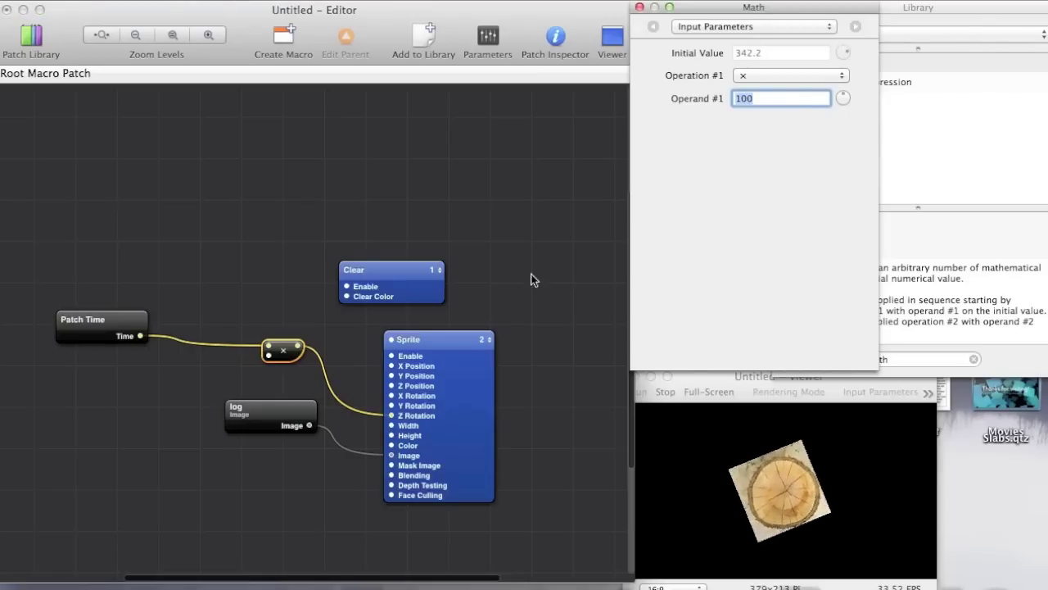
{"action": "left_click", "coordinate": [502, 285]}
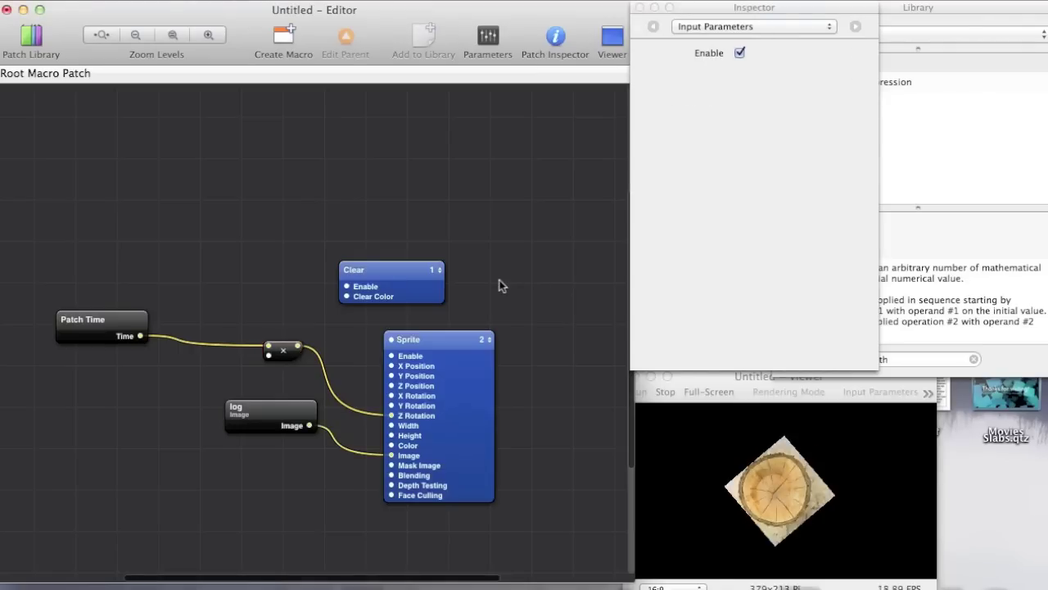
- Make the multiplier negative, changing it to -100
{"action": "left_click", "coordinate": [294, 357]}
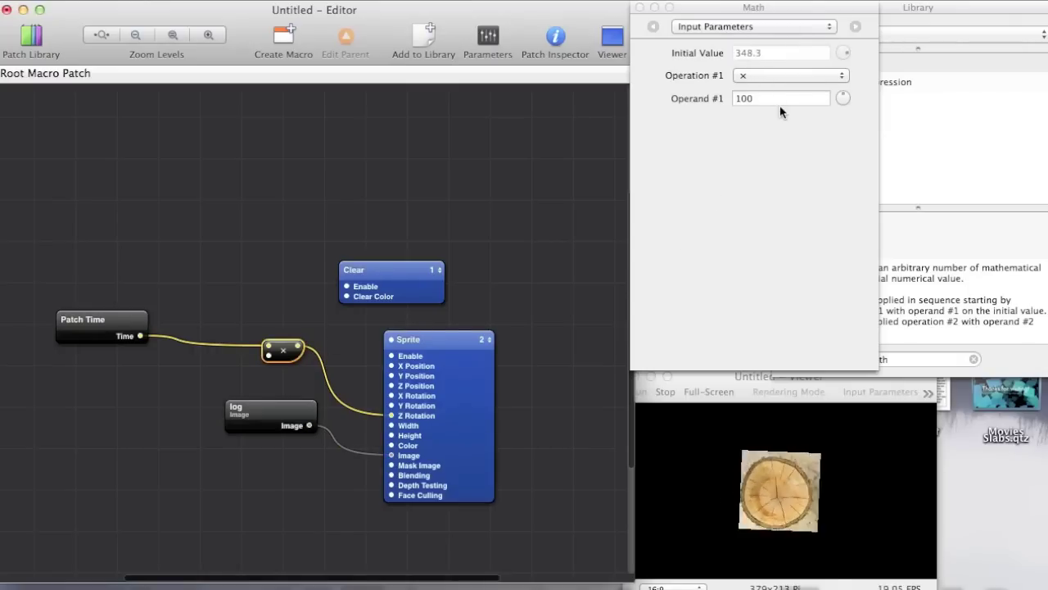
{"action": "left_click", "coordinate": [739, 98]}
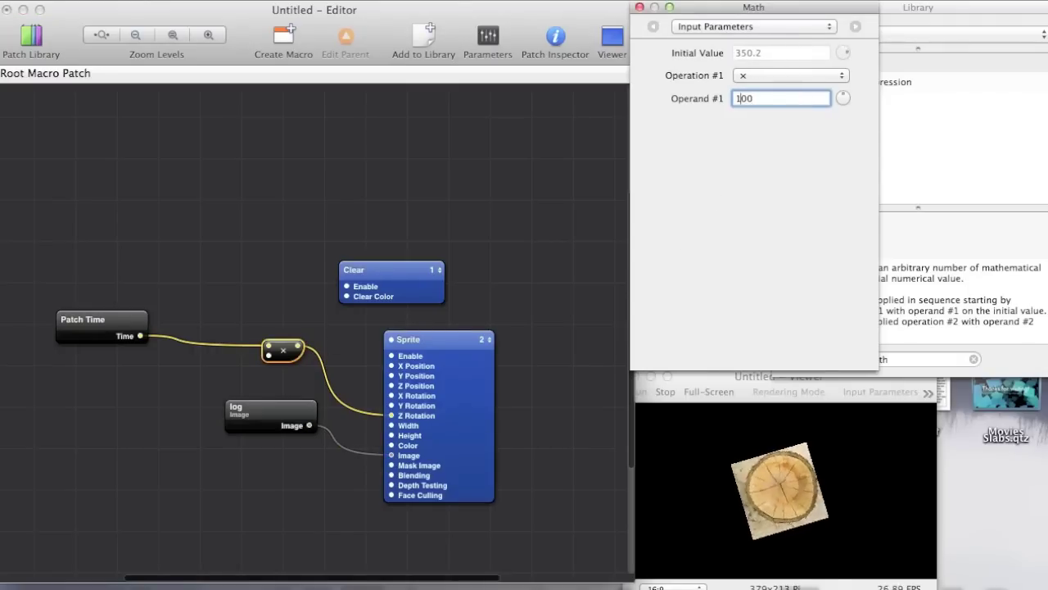
{"action": "type", "text": "-"}
{"action": "key", "text": "Return"}
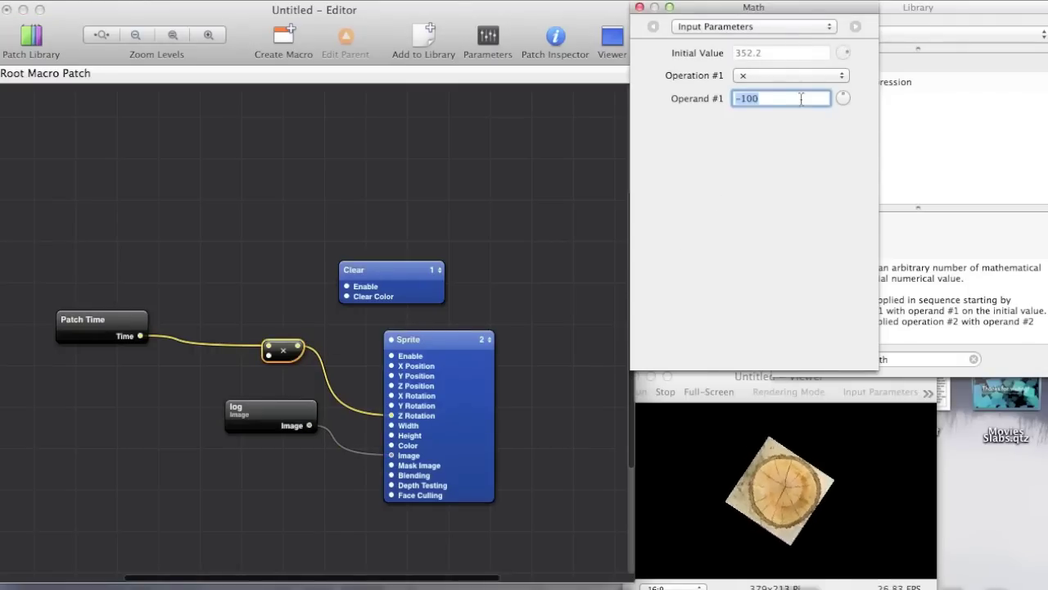
{"action": "left_click", "coordinate": [580, 165]}
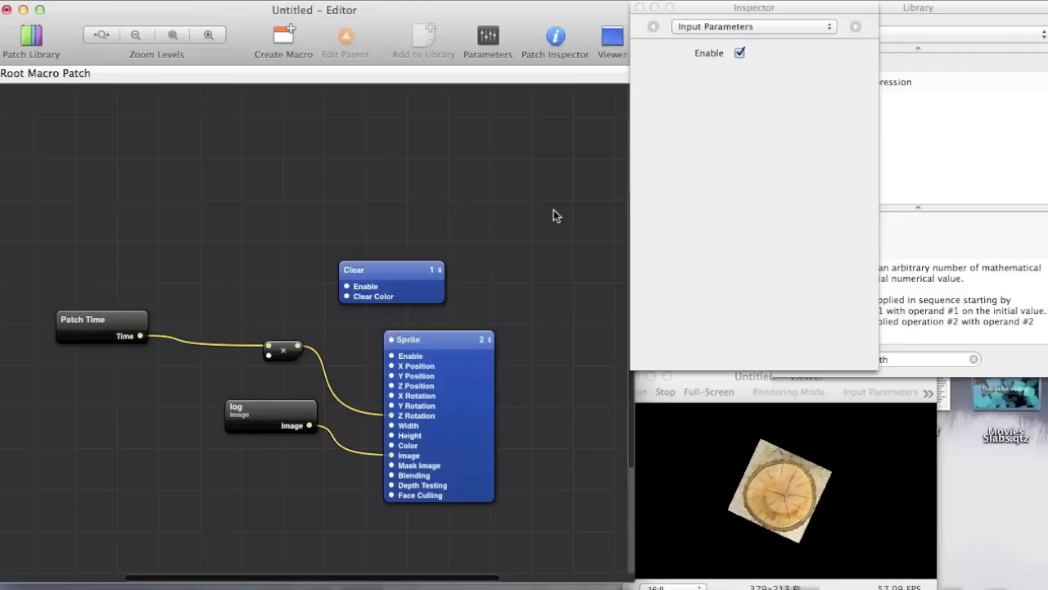
{"action": "scroll", "coordinate": [553, 216], "scroll_direction": "down", "scroll_amount": 3}
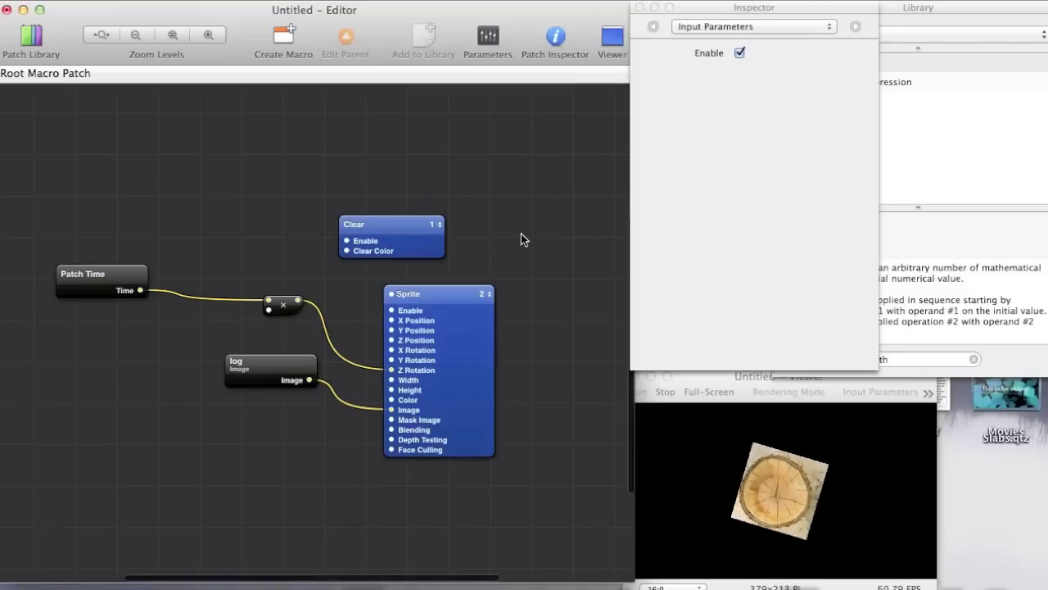
- Duplicate the multiply Math patch below the original and set its Operand #1 to 1
{"action": "left_click", "coordinate": [298, 309]}
{"action": "key", "text": "super+d"}
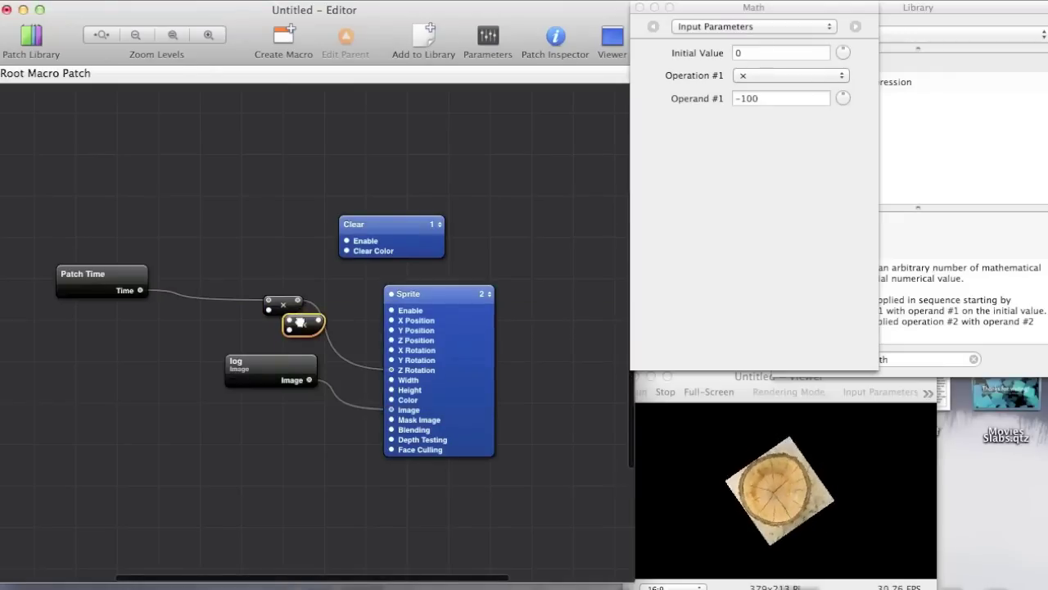
{"action": "left_click_drag", "start_coordinate": [301, 322], "coordinate": [279, 331]}
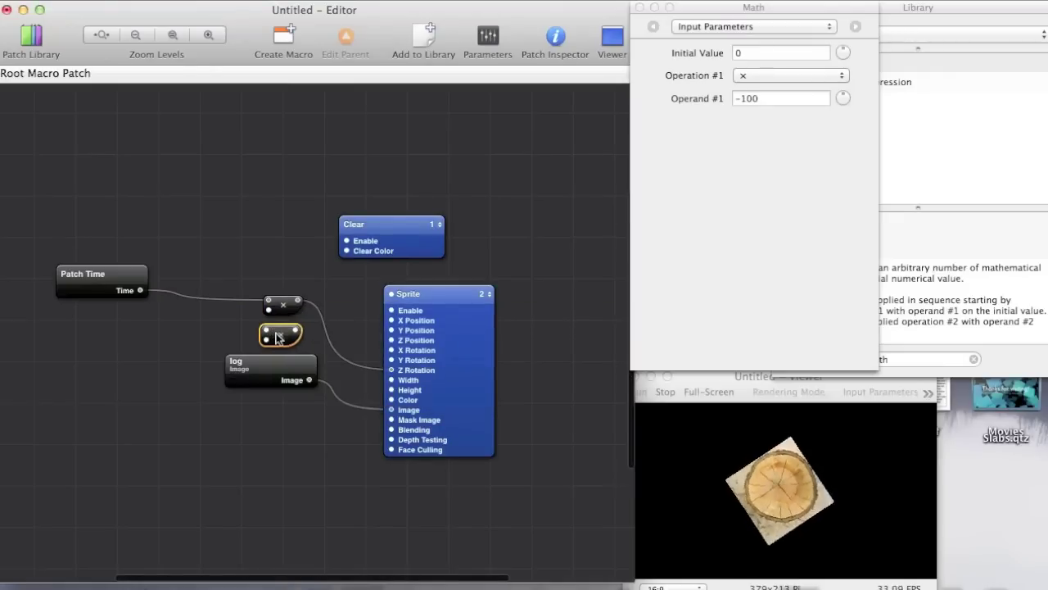
{"action": "left_click", "coordinate": [794, 95]}
{"action": "double_click", "coordinate": [794, 95]}
{"action": "key", "text": "BackSpace"}
{"action": "type", "text": "1"}
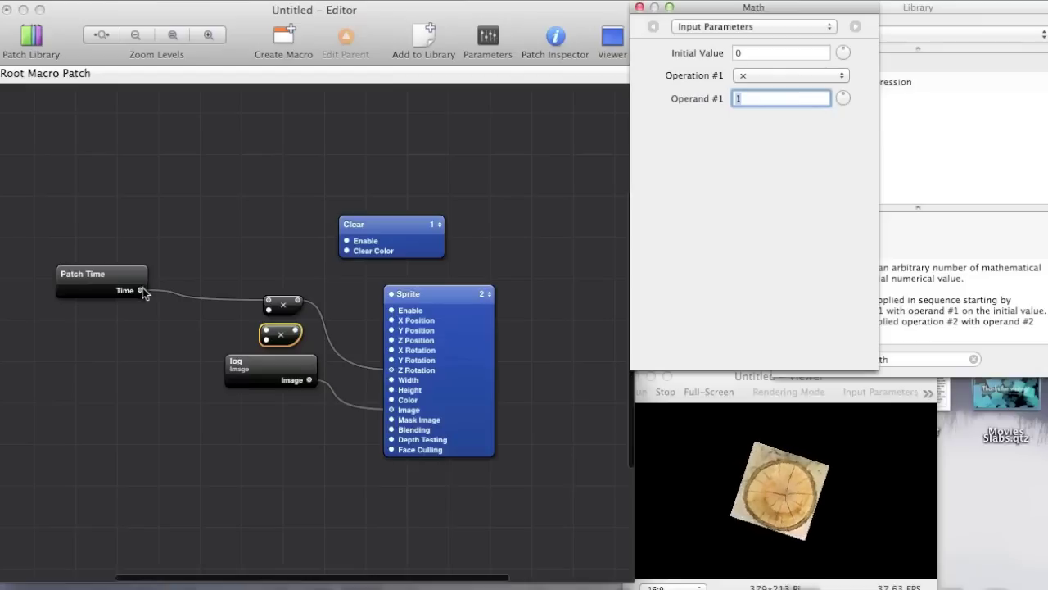
- Connect Patch Time to the new Math patch and stop and restart the viewer
{"action": "left_click_drag", "start_coordinate": [143, 290], "coordinate": [392, 321]}
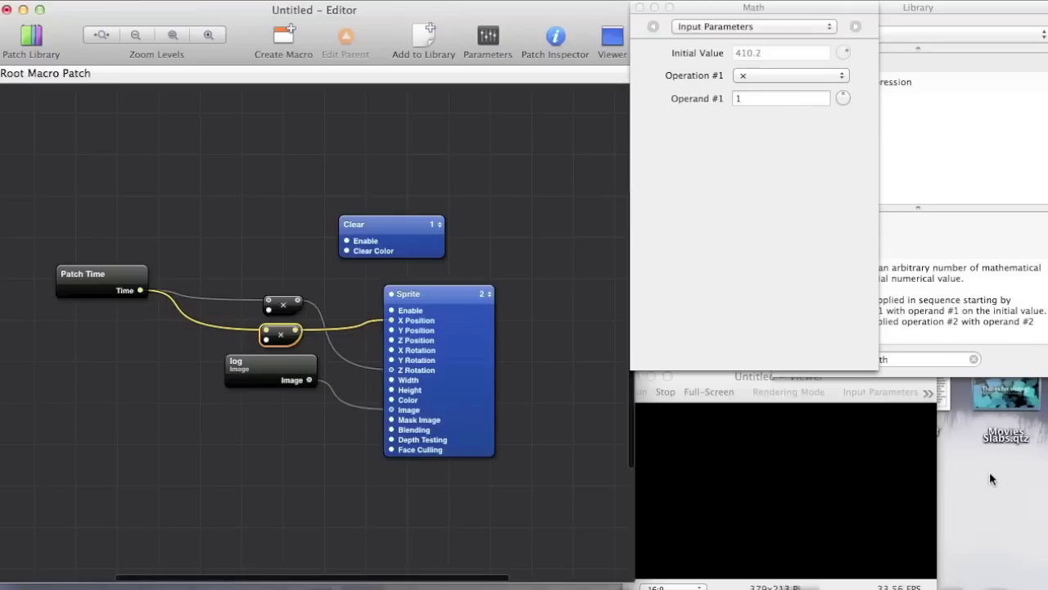
{"action": "left_click", "coordinate": [817, 456]}
{"action": "left_click", "coordinate": [666, 392]}
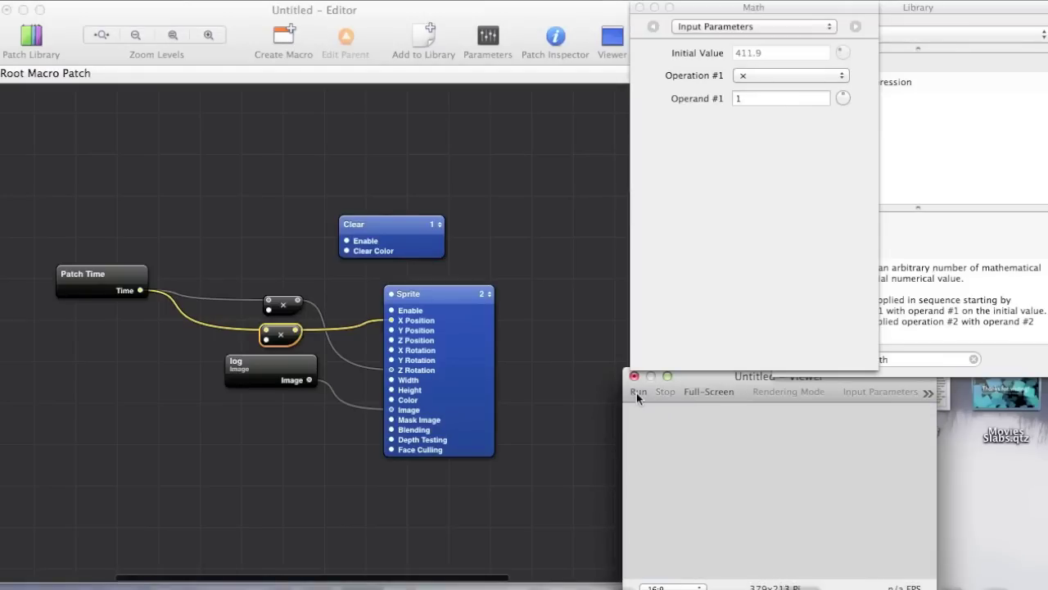
{"action": "left_click", "coordinate": [636, 393]}
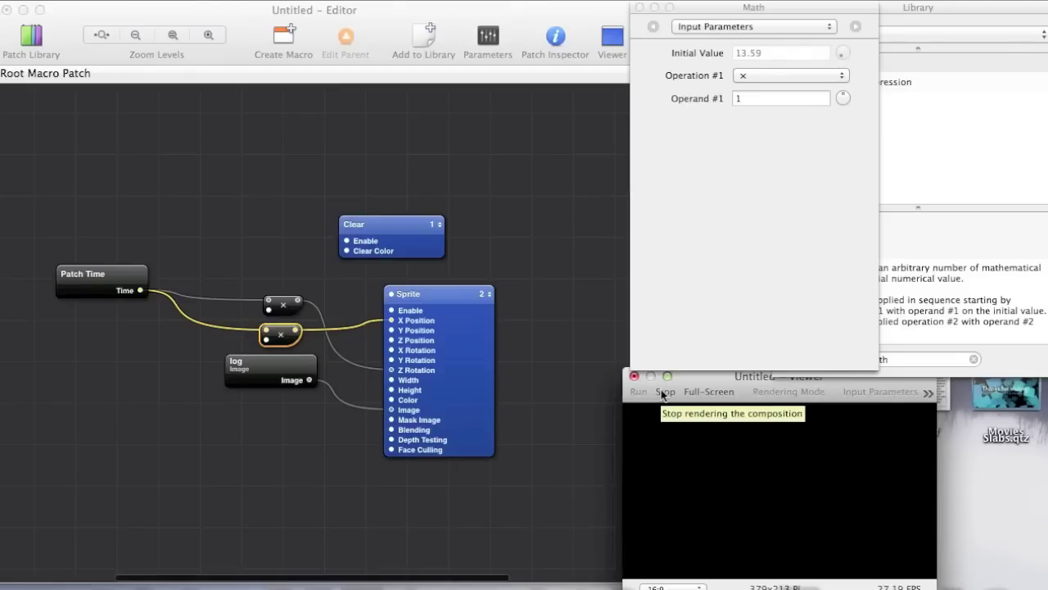
- Raise the Math patch's Number of Operations to 2, keeping Operation #2 as addition
{"action": "left_click", "coordinate": [853, 27]}
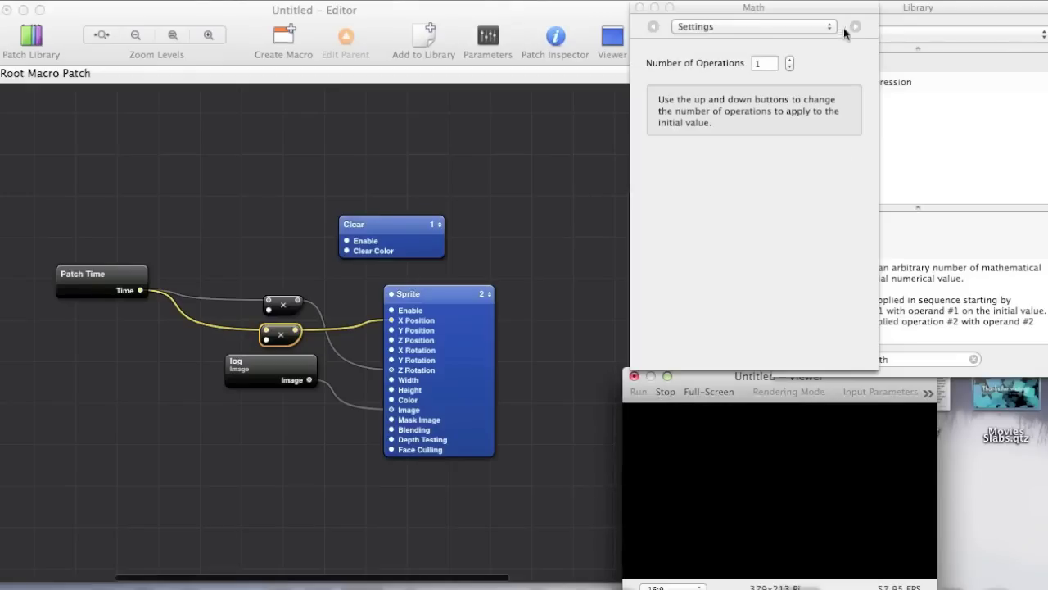
{"action": "left_click", "coordinate": [790, 61]}
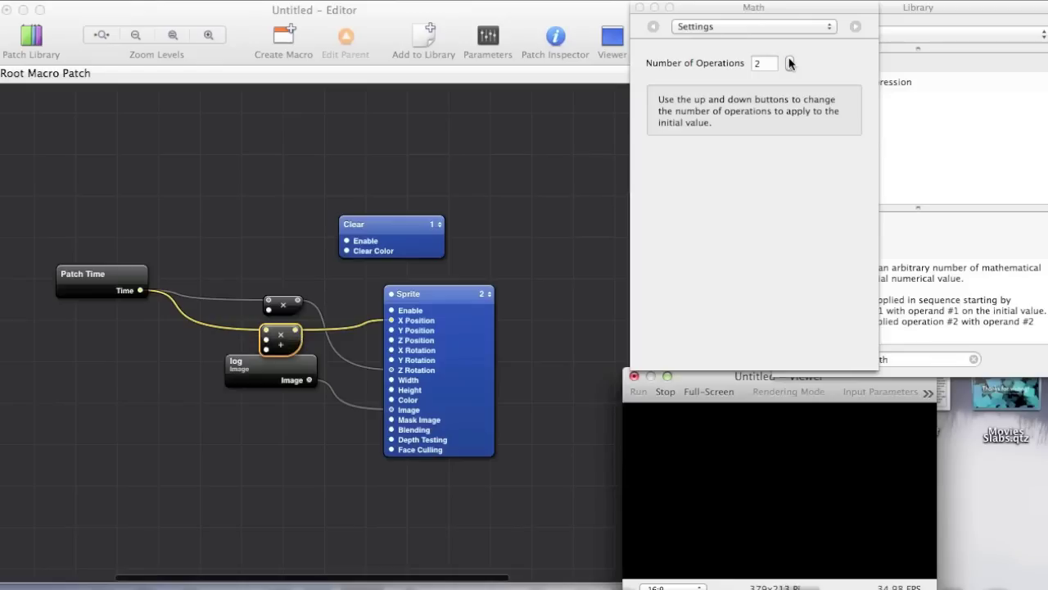
{"action": "left_click", "coordinate": [653, 27]}
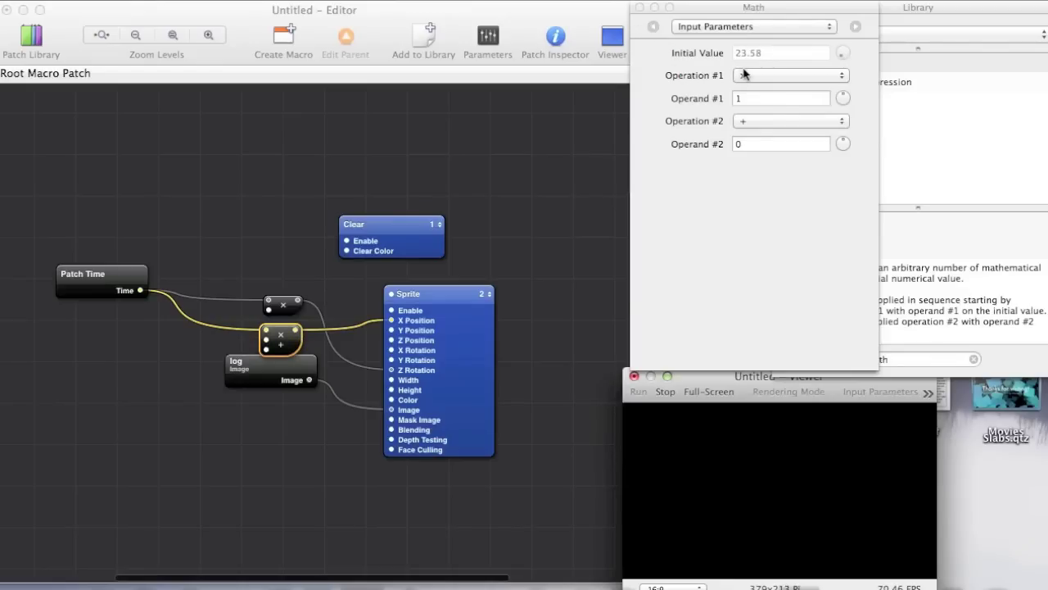
{"action": "left_click", "coordinate": [818, 123]}
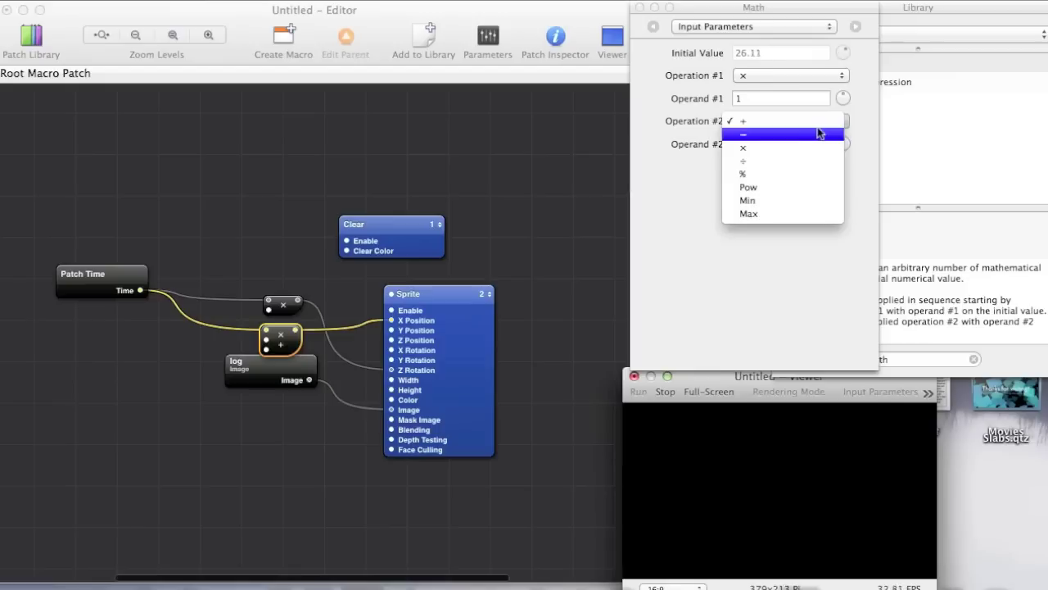
{"action": "left_click", "coordinate": [838, 259]}
- Drag Operand #2 below zero and restart the viewer
{"action": "left_click_drag", "start_coordinate": [842, 143], "coordinate": [665, 563]}
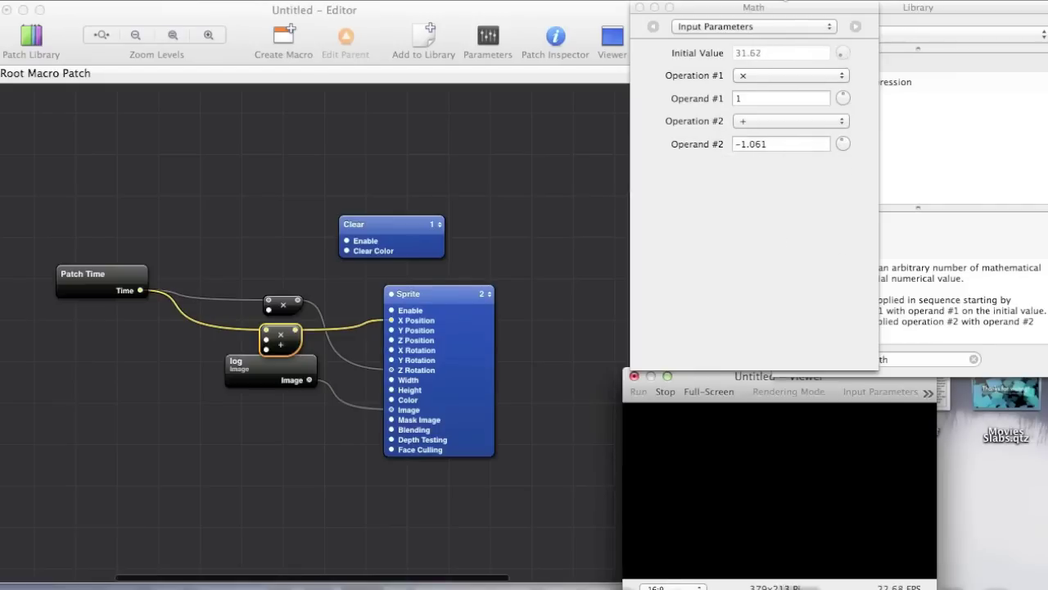
{"action": "left_click", "coordinate": [665, 391]}
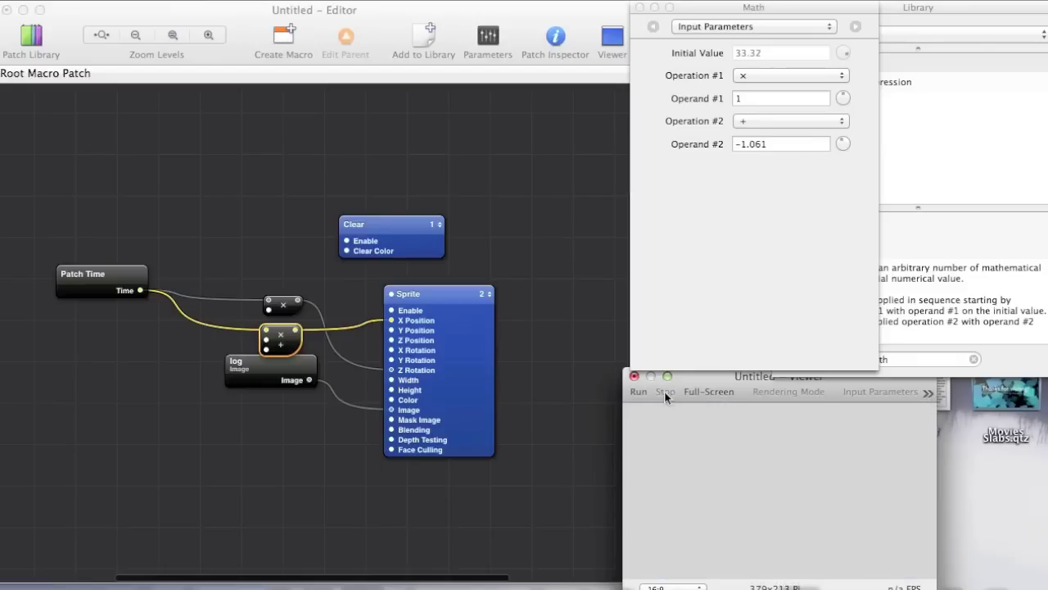
{"action": "left_click", "coordinate": [638, 391]}
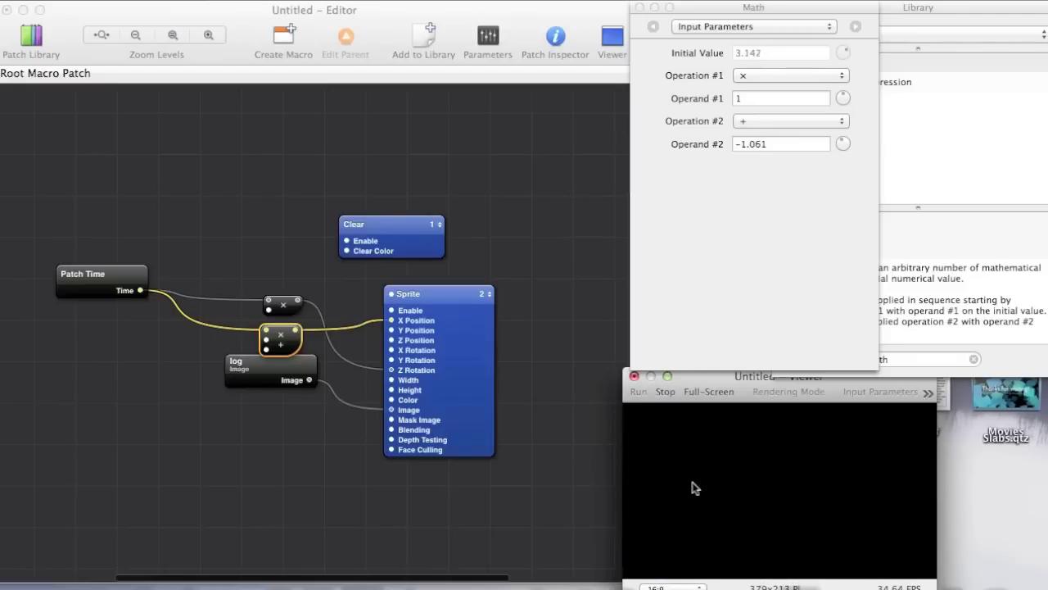
- Set Operand #2 to -1.5 and restart the viewer to watch the slide
{"action": "left_click", "coordinate": [788, 145]}
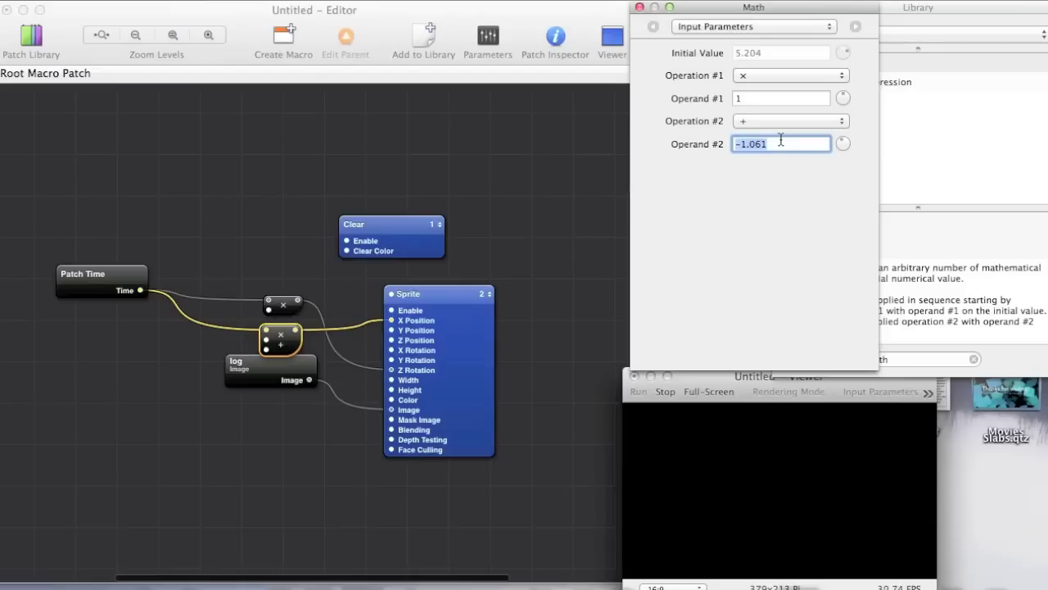
{"action": "type", "text": "-1.0"}
{"action": "key", "text": "BackSpace"}
{"action": "key", "text": "BackSpace"}
{"action": "key", "text": "BackSpace"}
{"action": "type", "text": "1.5"}
{"action": "key", "text": "Return"}
{"action": "left_click", "coordinate": [663, 395]}
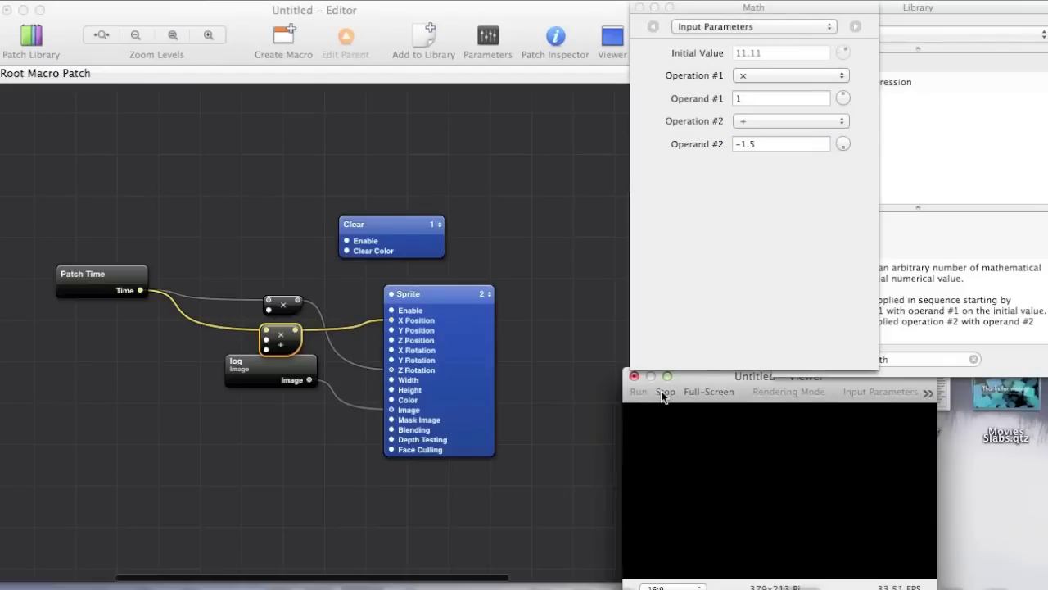
{"action": "left_click", "coordinate": [660, 393]}
{"action": "left_click", "coordinate": [637, 391]}
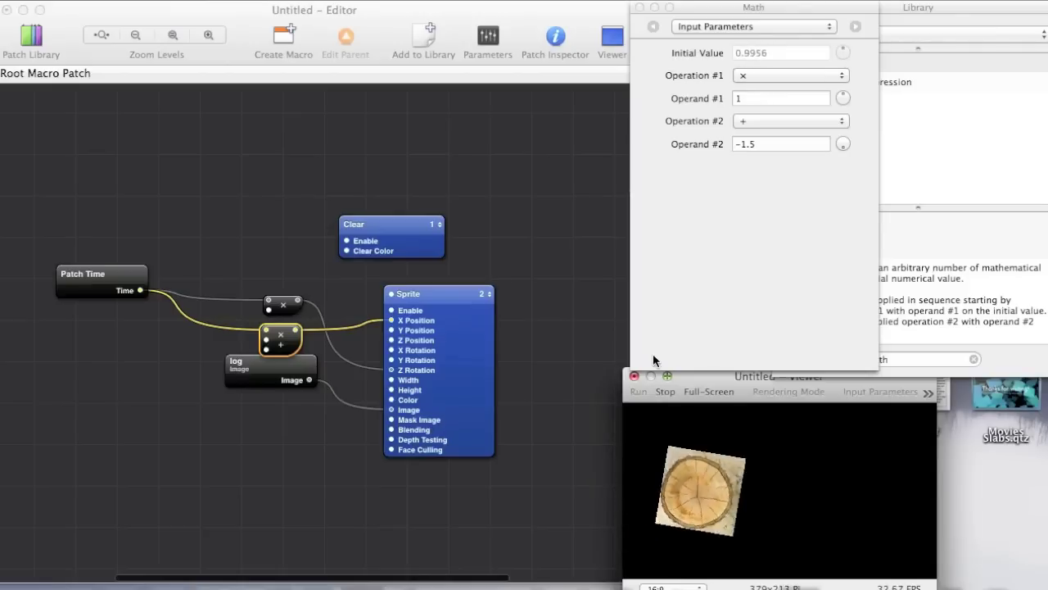
{"action": "left_click", "coordinate": [769, 96]}
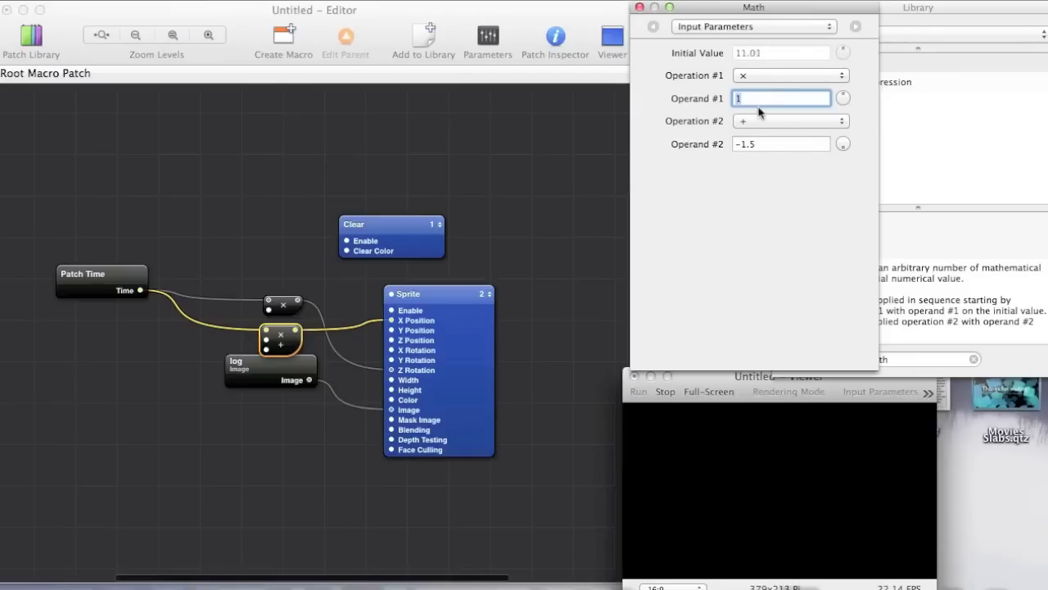
{"action": "left_click", "coordinate": [467, 130]}
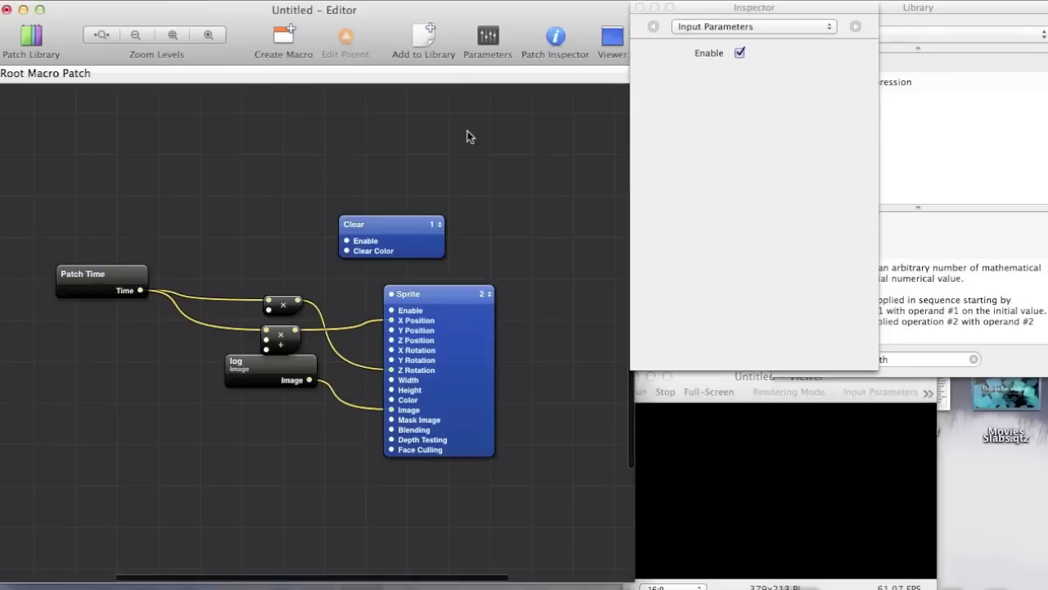